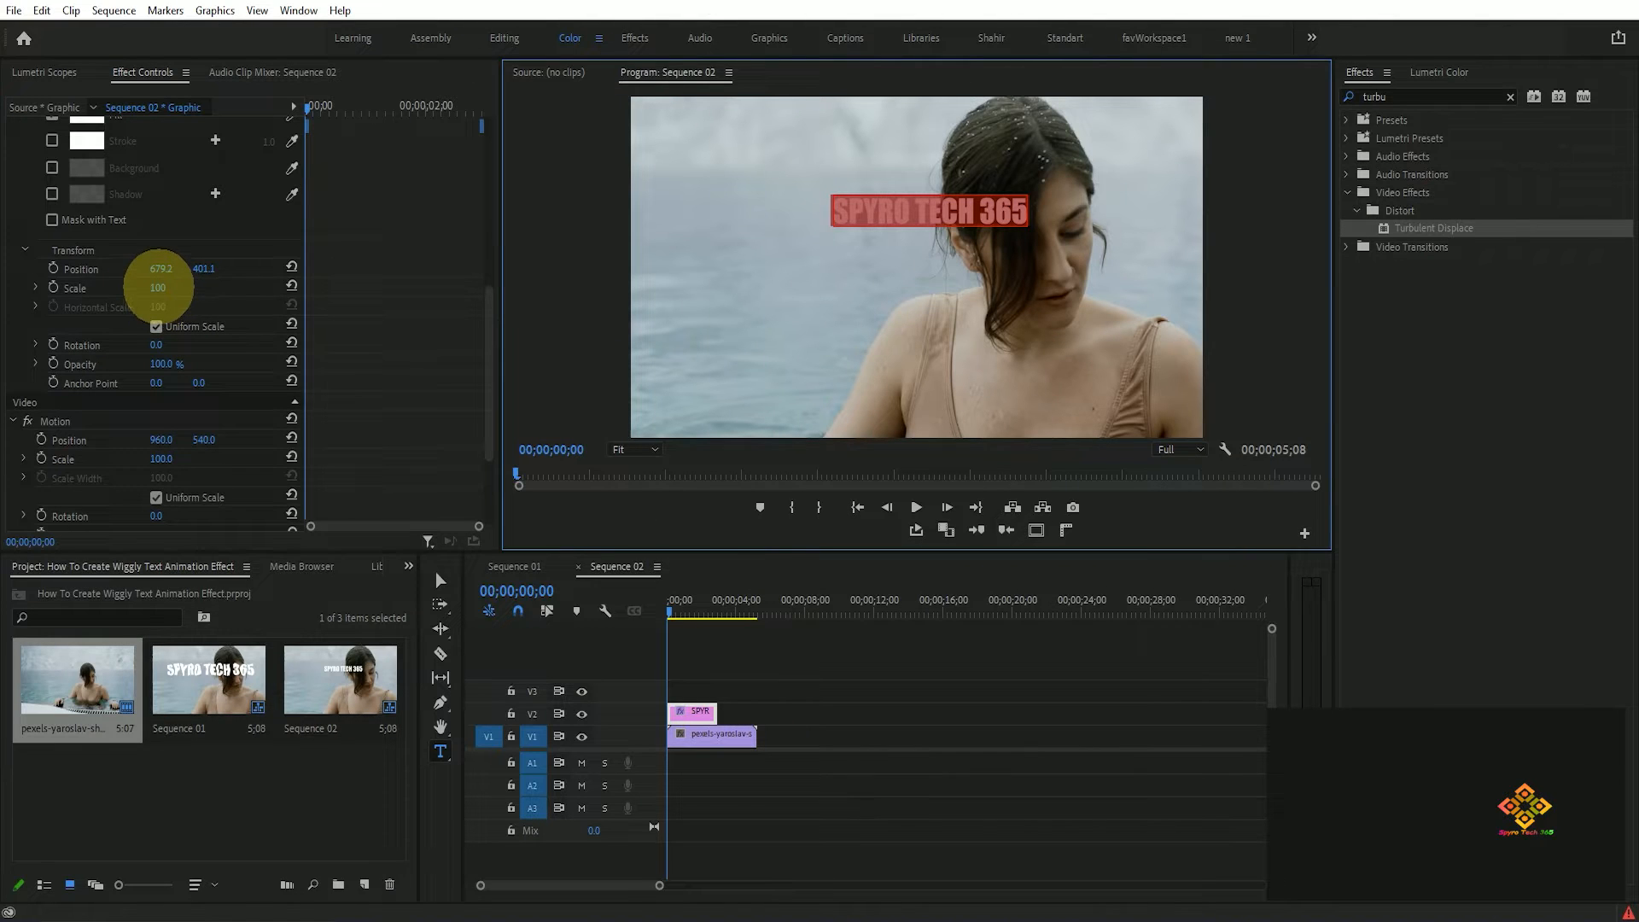
# Scale the SPYRO TECH 365 text to 214 at position 335.2, 545.1 and extend its clip to the end of the video clip
pyautogui.moveTo(159, 287); pyautogui.dragTo(241, 280)
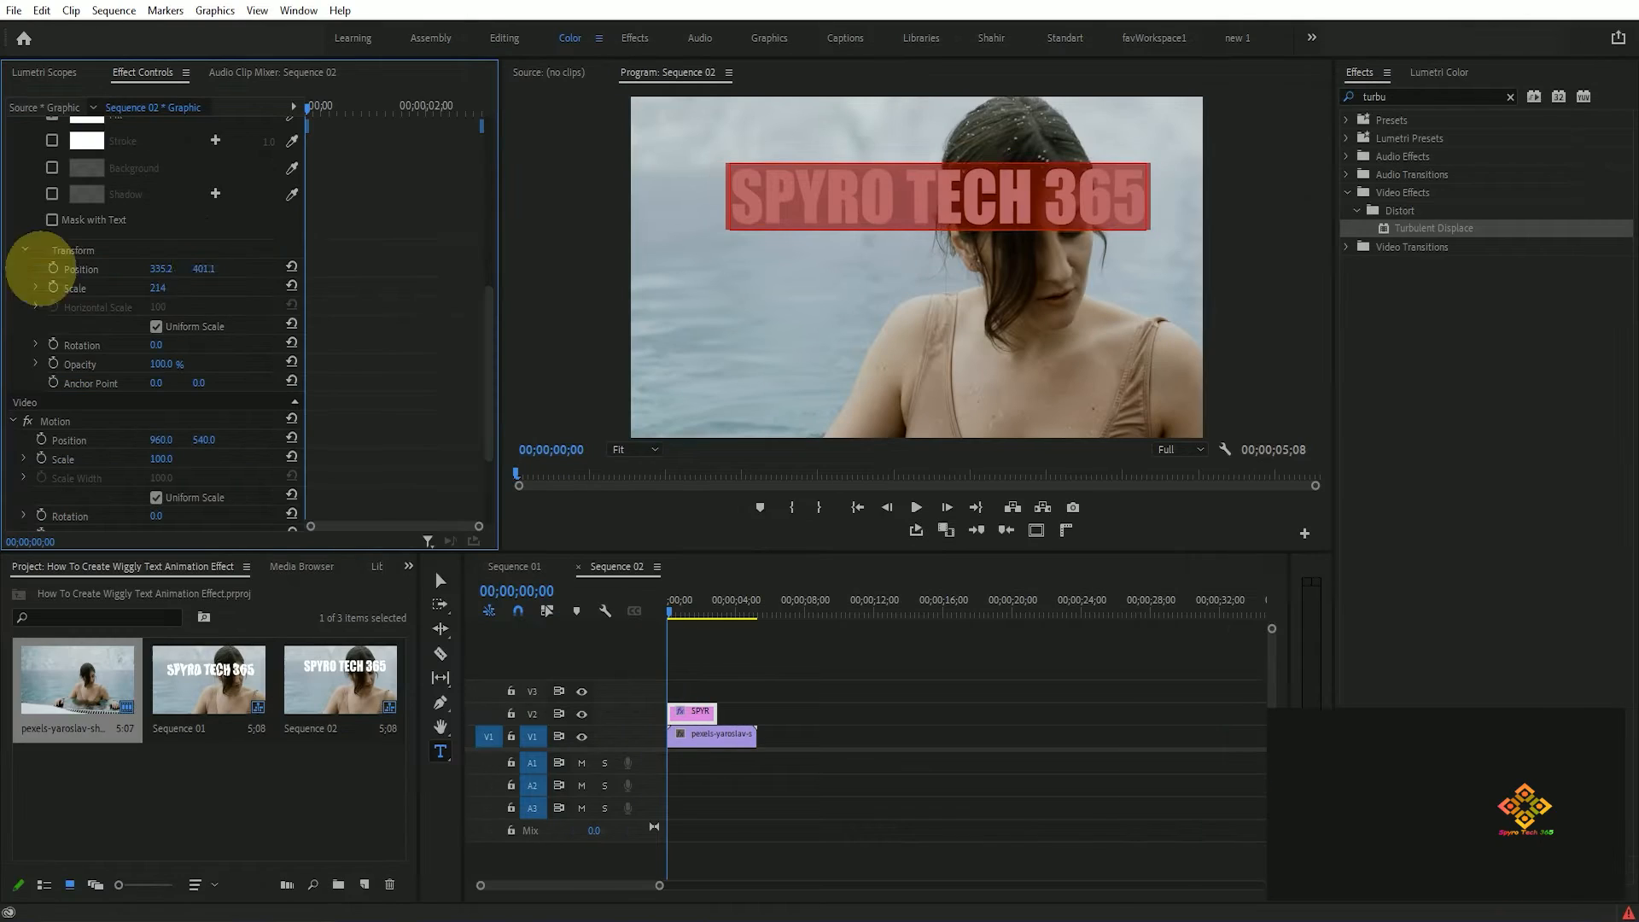
pyautogui.moveTo(203, 268); pyautogui.dragTo(238, 146)
pyautogui.click(616, 565)
pyautogui.press('space')
pyautogui.press('space')
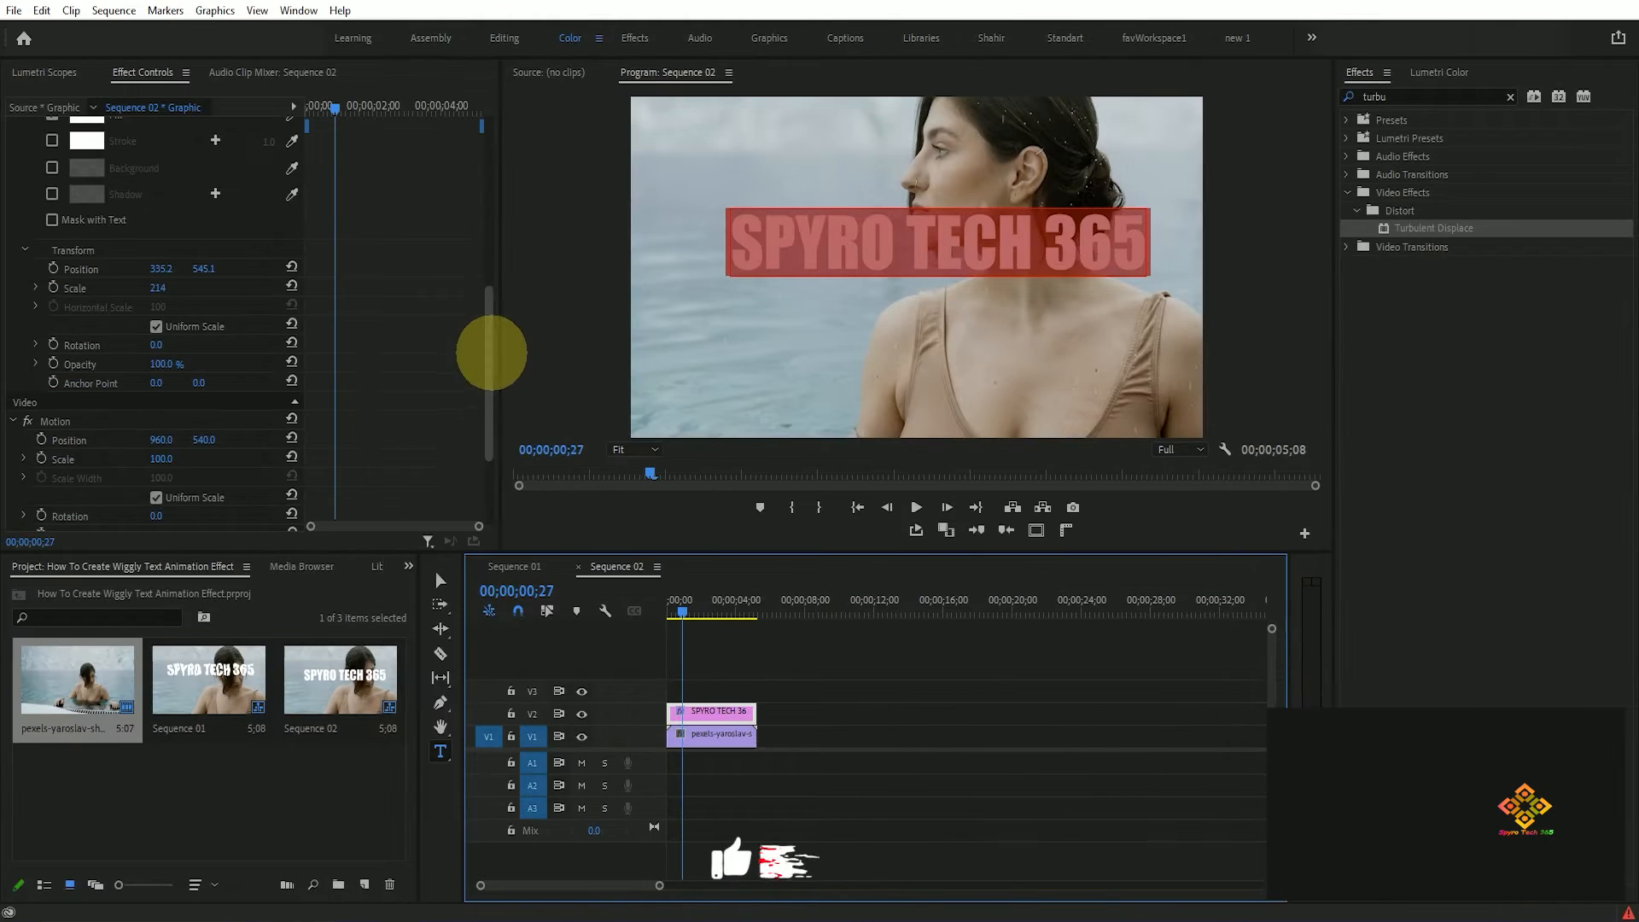
# Apply the Turbulent Displace effect to the SPYRO TECH 365 title clip on V2
pyautogui.moveTo(490, 355); pyautogui.dragTo(474, 183)
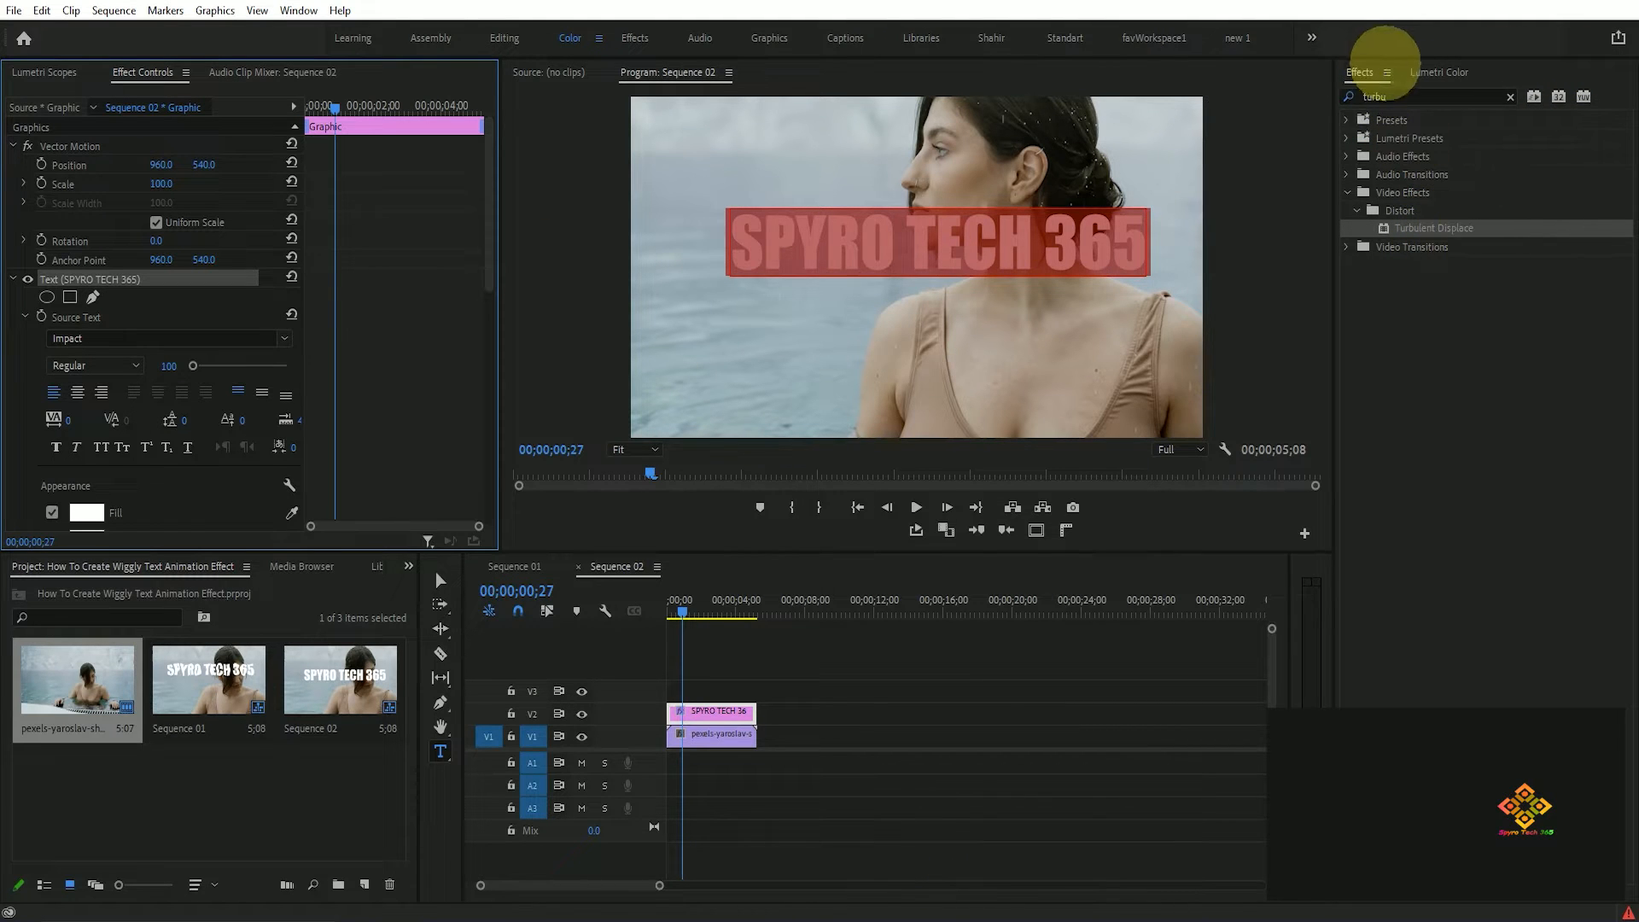
pyautogui.moveTo(1430, 228)
pyautogui.mouseDown()
pyautogui.moveTo(805, 585)
pyautogui.moveTo(711, 700)
pyautogui.mouseUp()
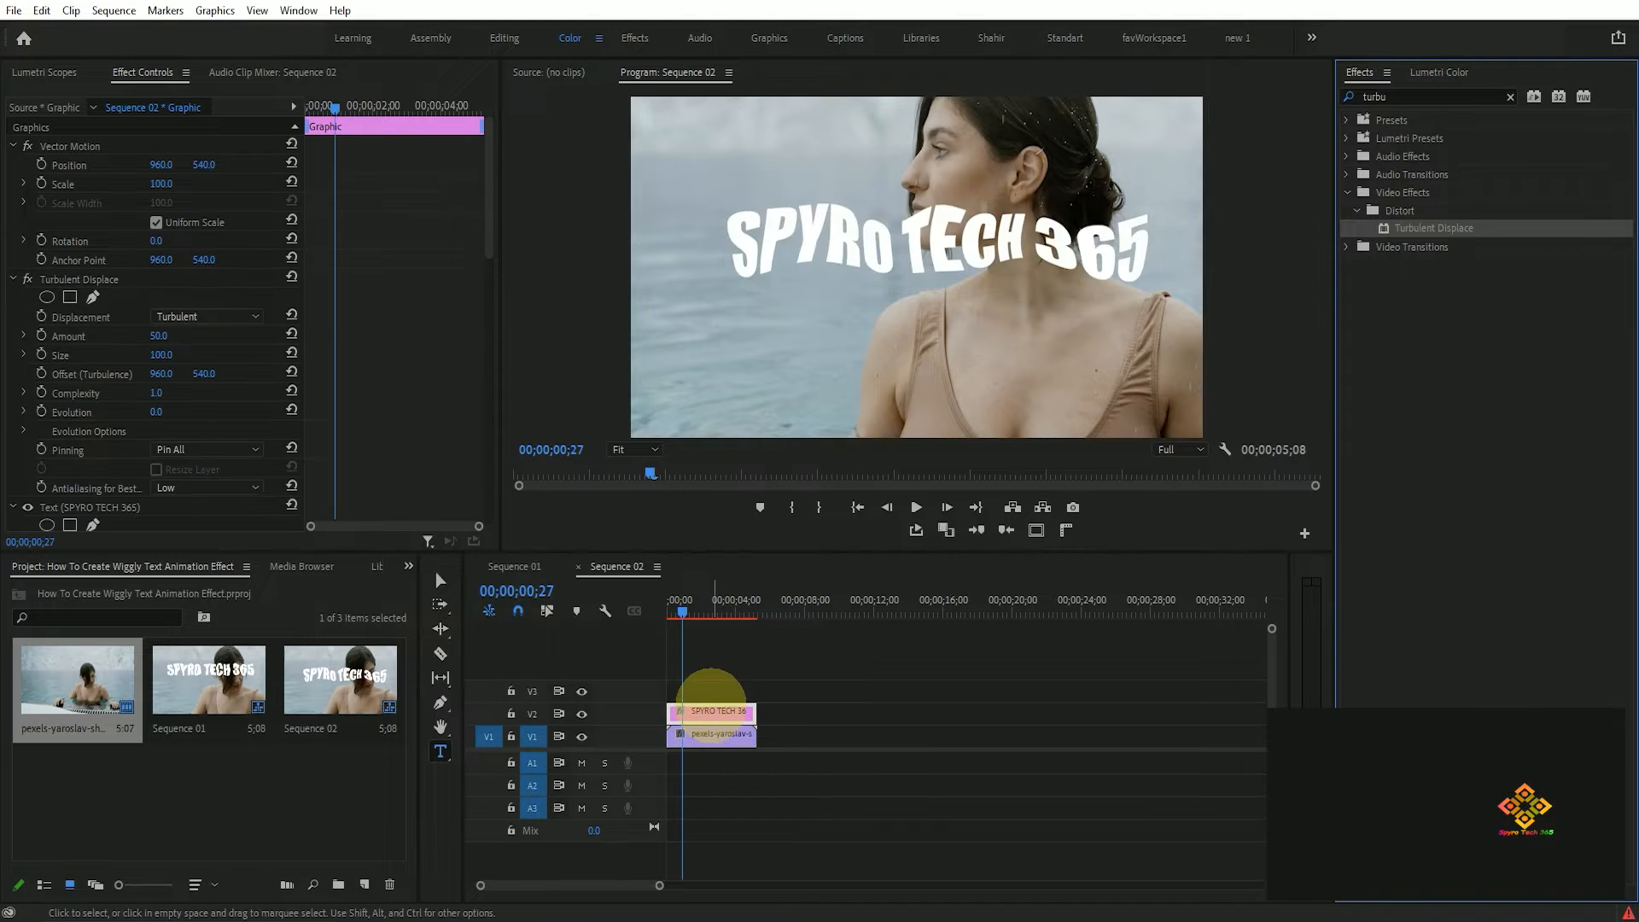
pyautogui.moveTo(487, 219)
pyautogui.mouseDown()
pyautogui.moveTo(480, 449)
pyautogui.moveTo(475, 190)
pyautogui.mouseUp()
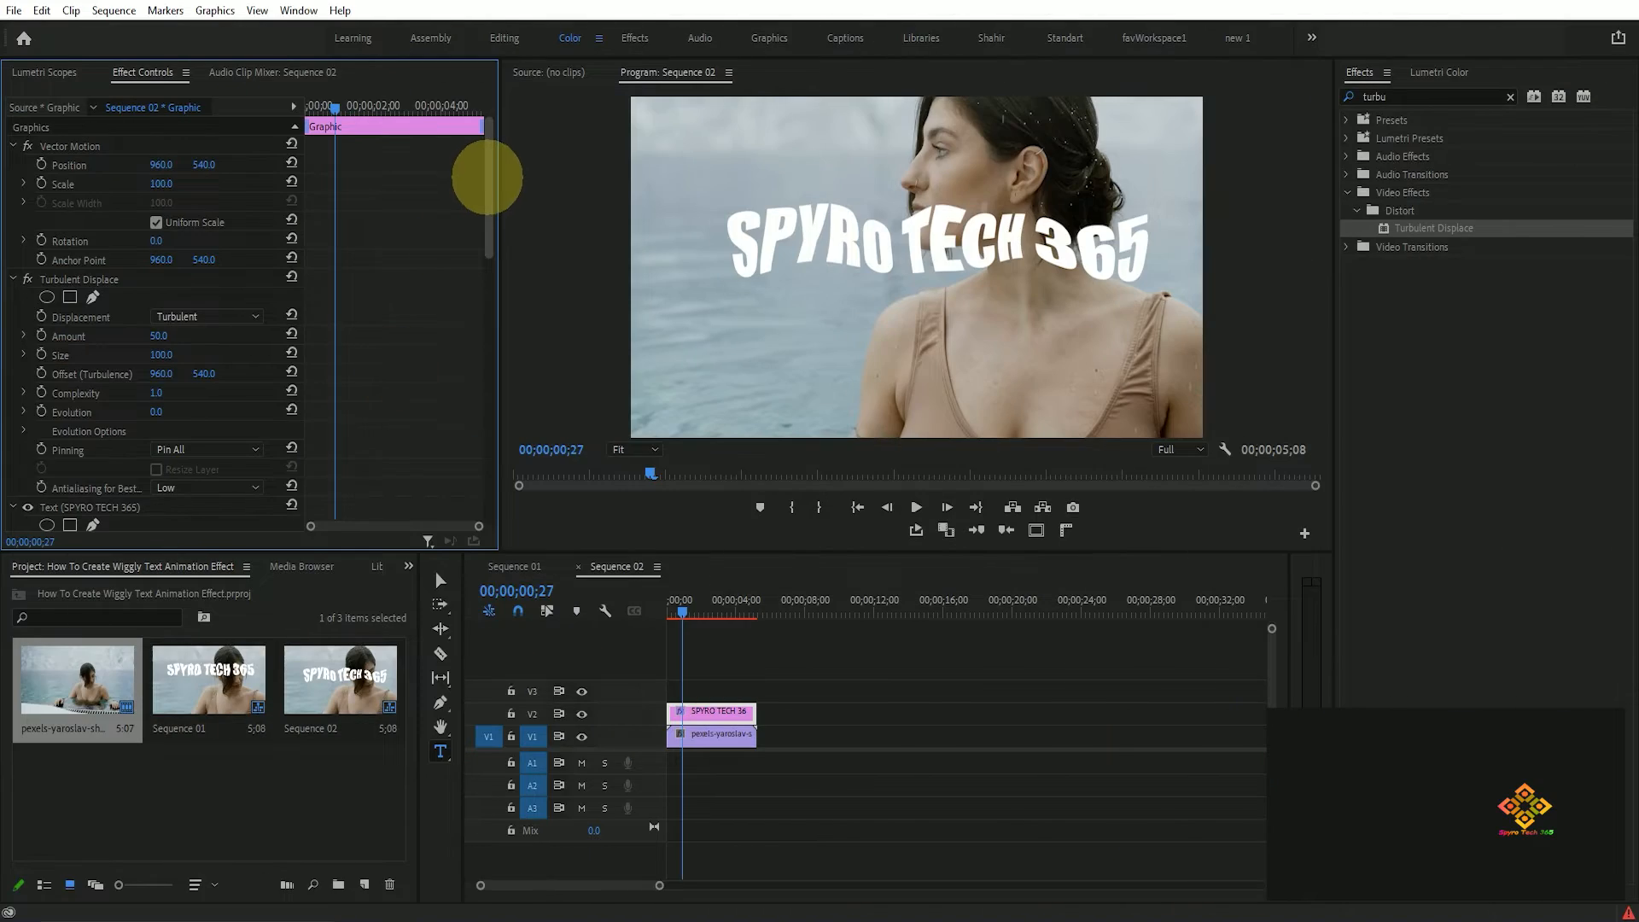
pyautogui.moveTo(488, 175); pyautogui.dragTo(489, 152)
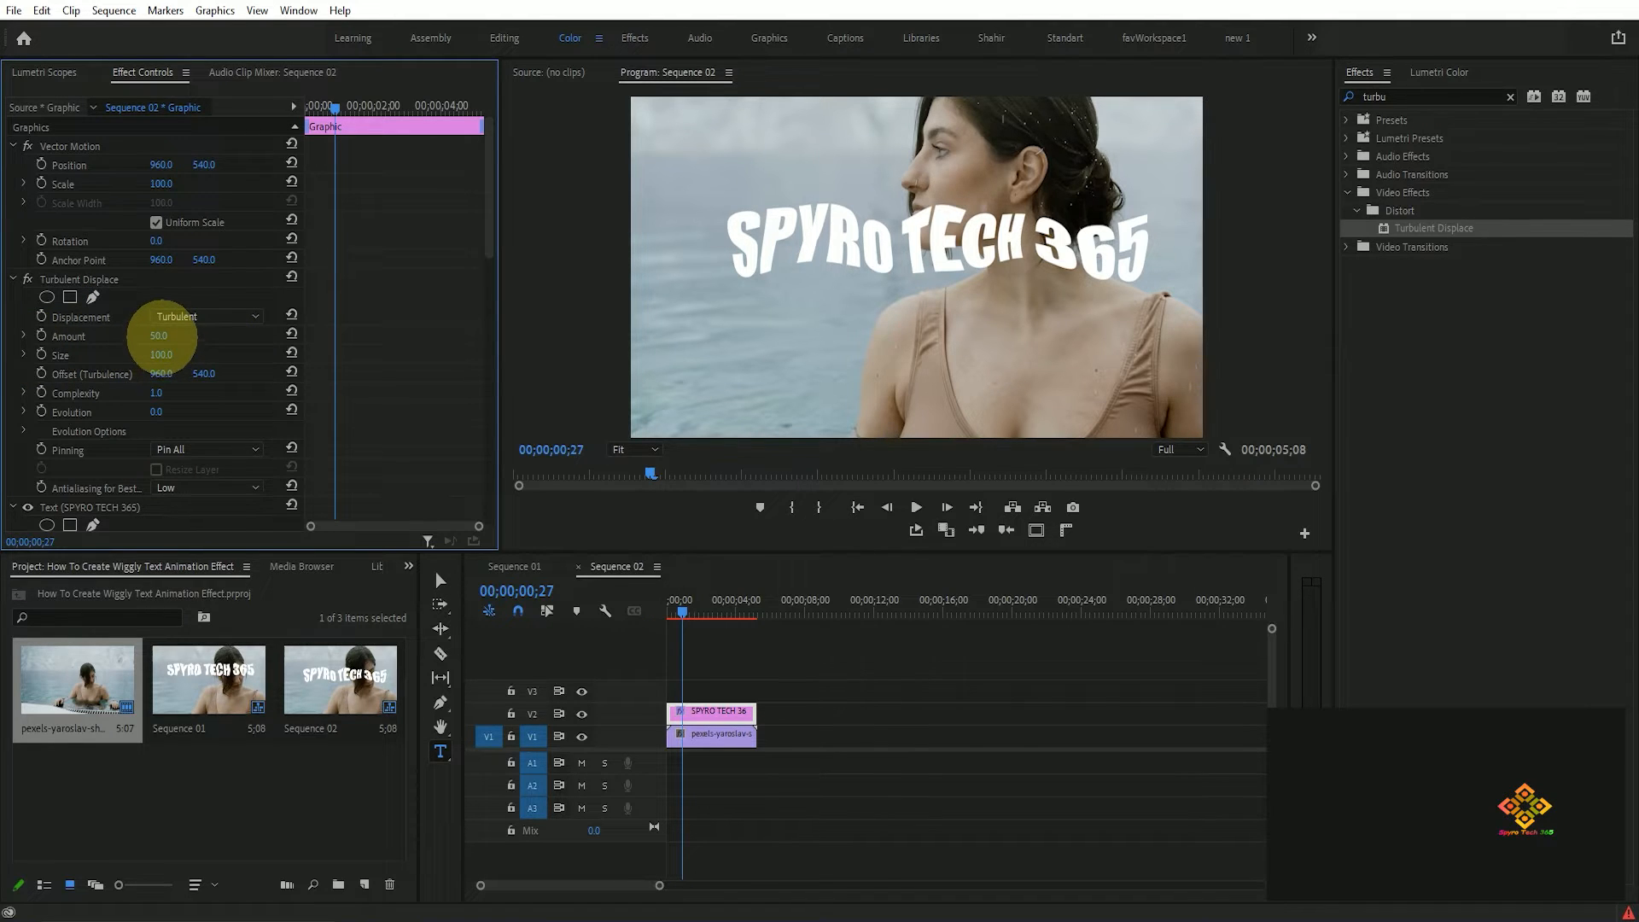
# Set the Turbulent Displace Amount to 32 and Size to 34, and play back the result
pyautogui.moveTo(159, 335); pyautogui.dragTo(141, 335)
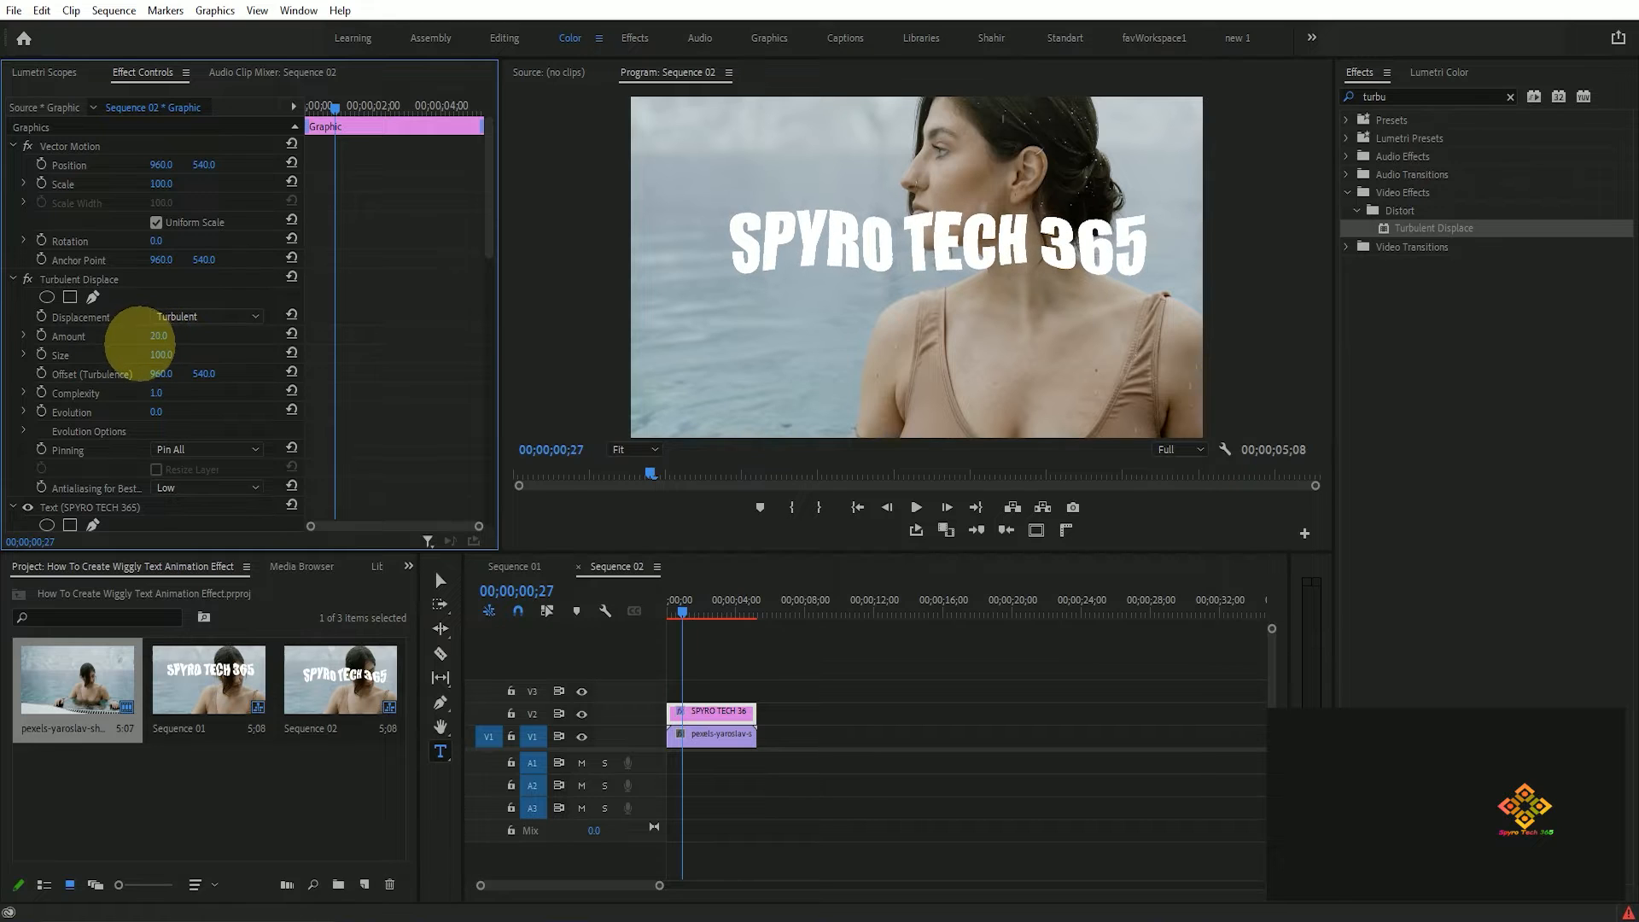
pyautogui.moveTo(143, 341); pyautogui.dragTo(195, 334)
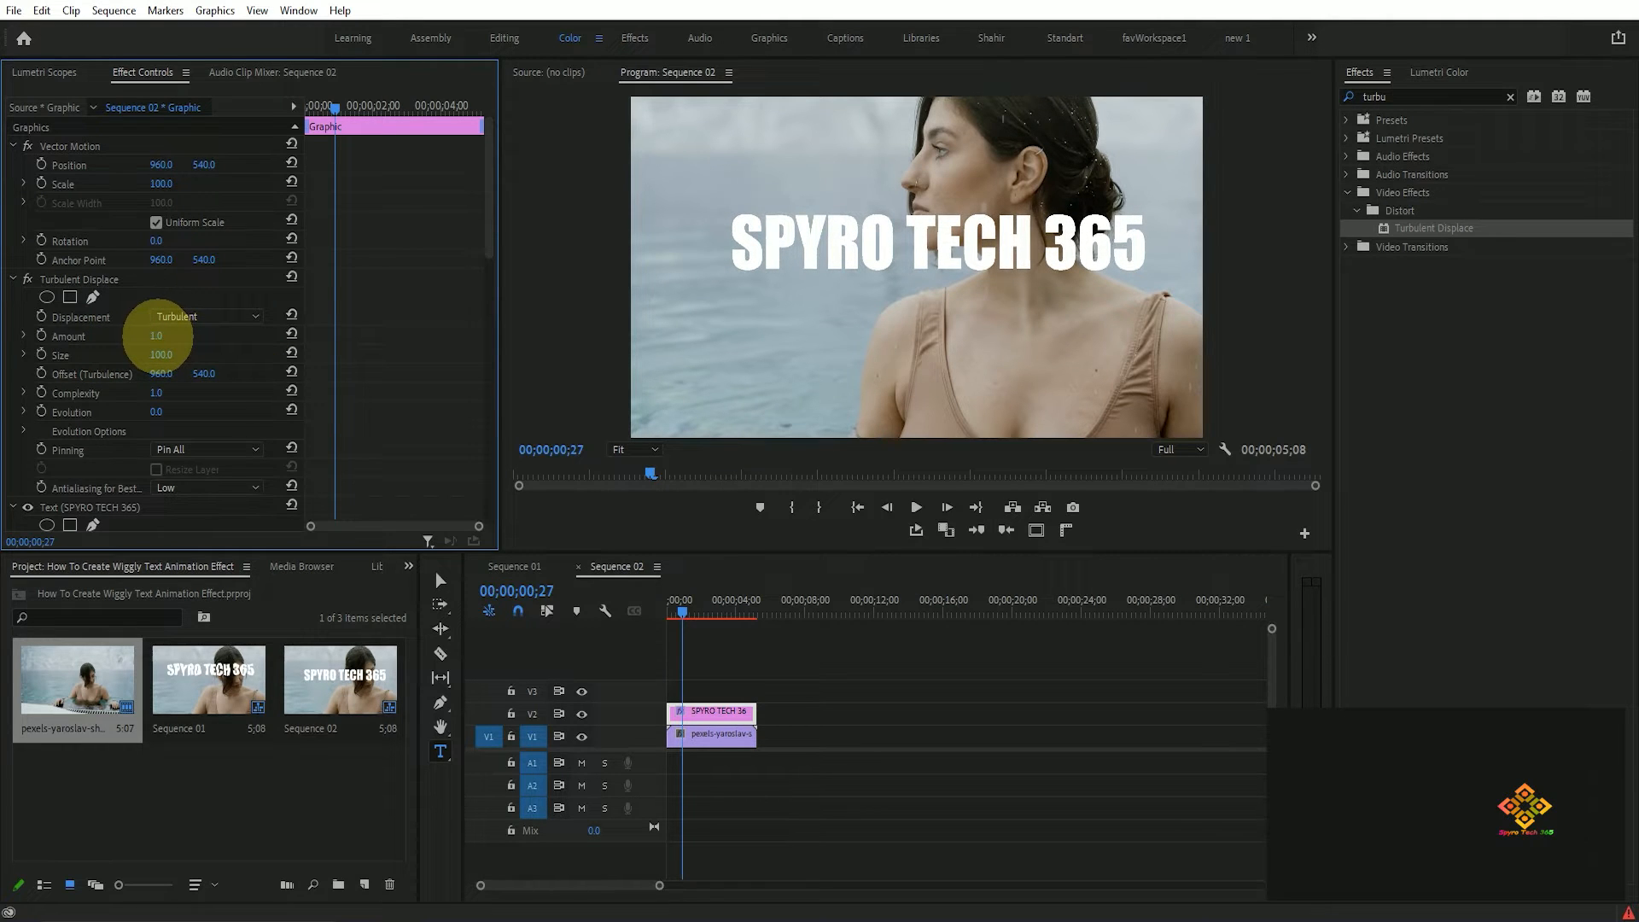
pyautogui.moveTo(158, 336); pyautogui.dragTo(173, 335)
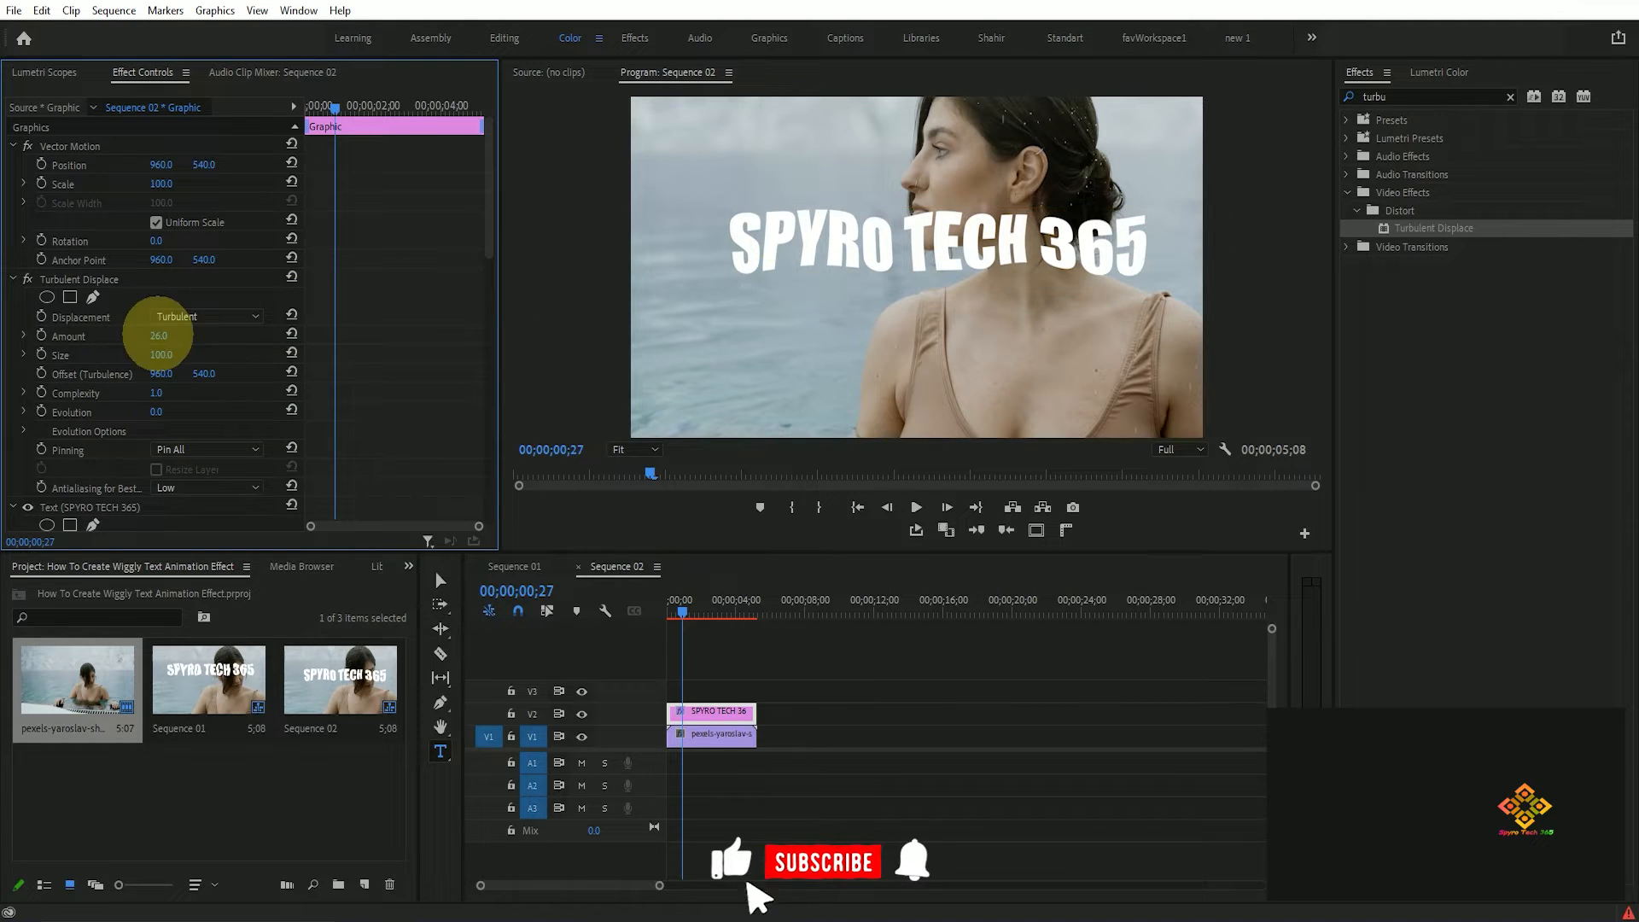
pyautogui.moveTo(175, 350)
pyautogui.mouseDown()
pyautogui.moveTo(120, 359)
pyautogui.moveTo(177, 346)
pyautogui.mouseUp()
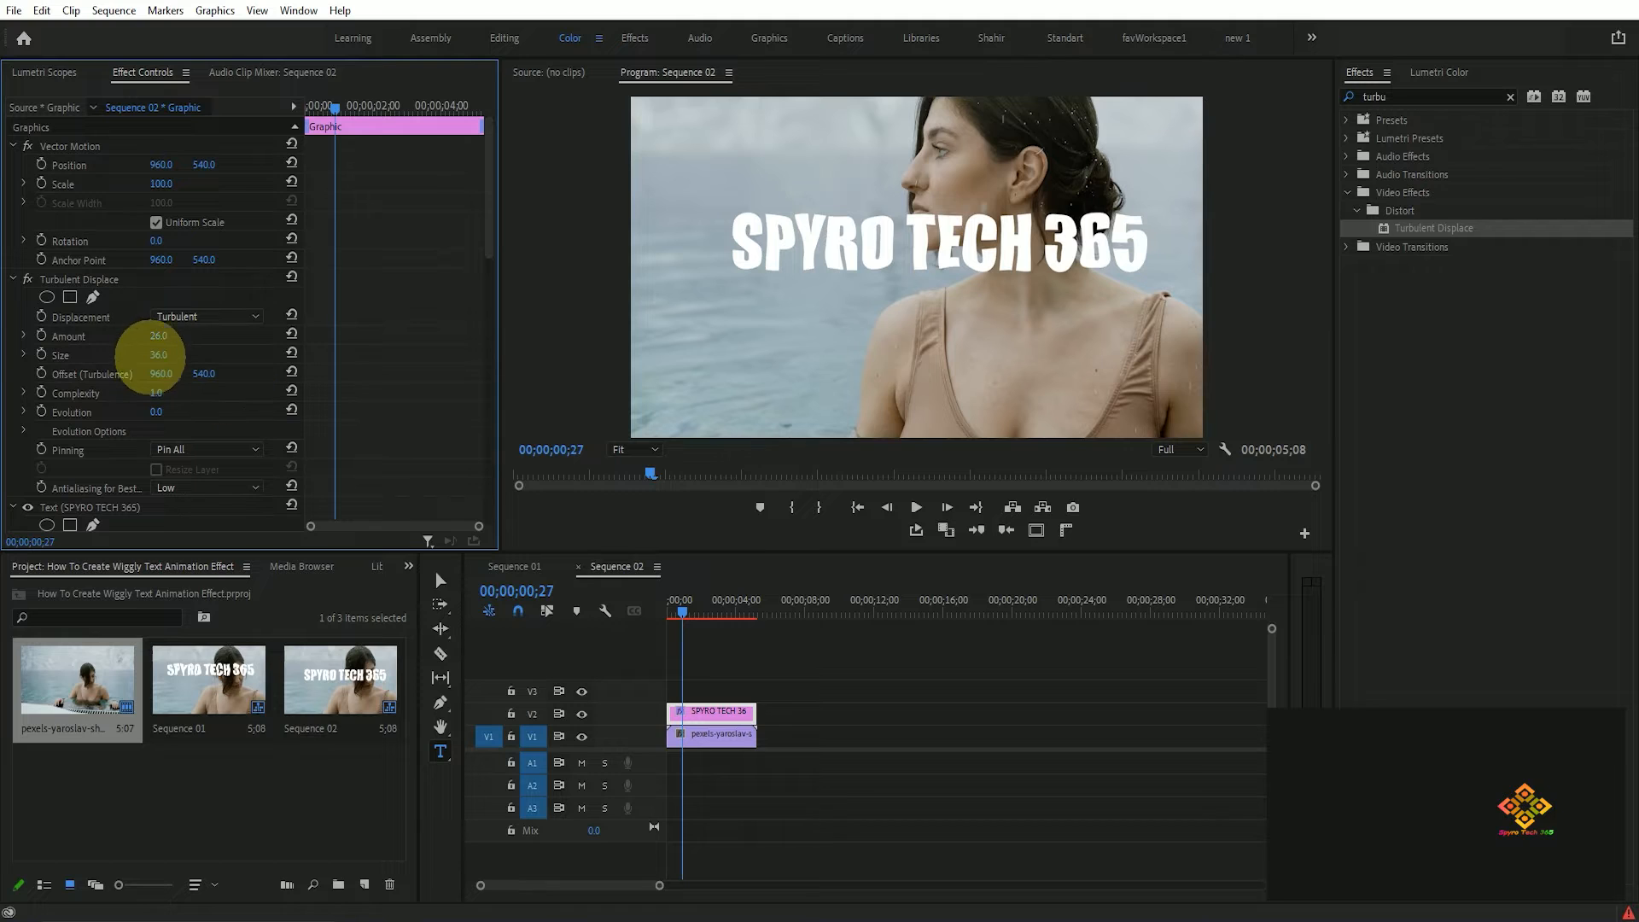
pyautogui.moveTo(160, 355); pyautogui.dragTo(157, 355)
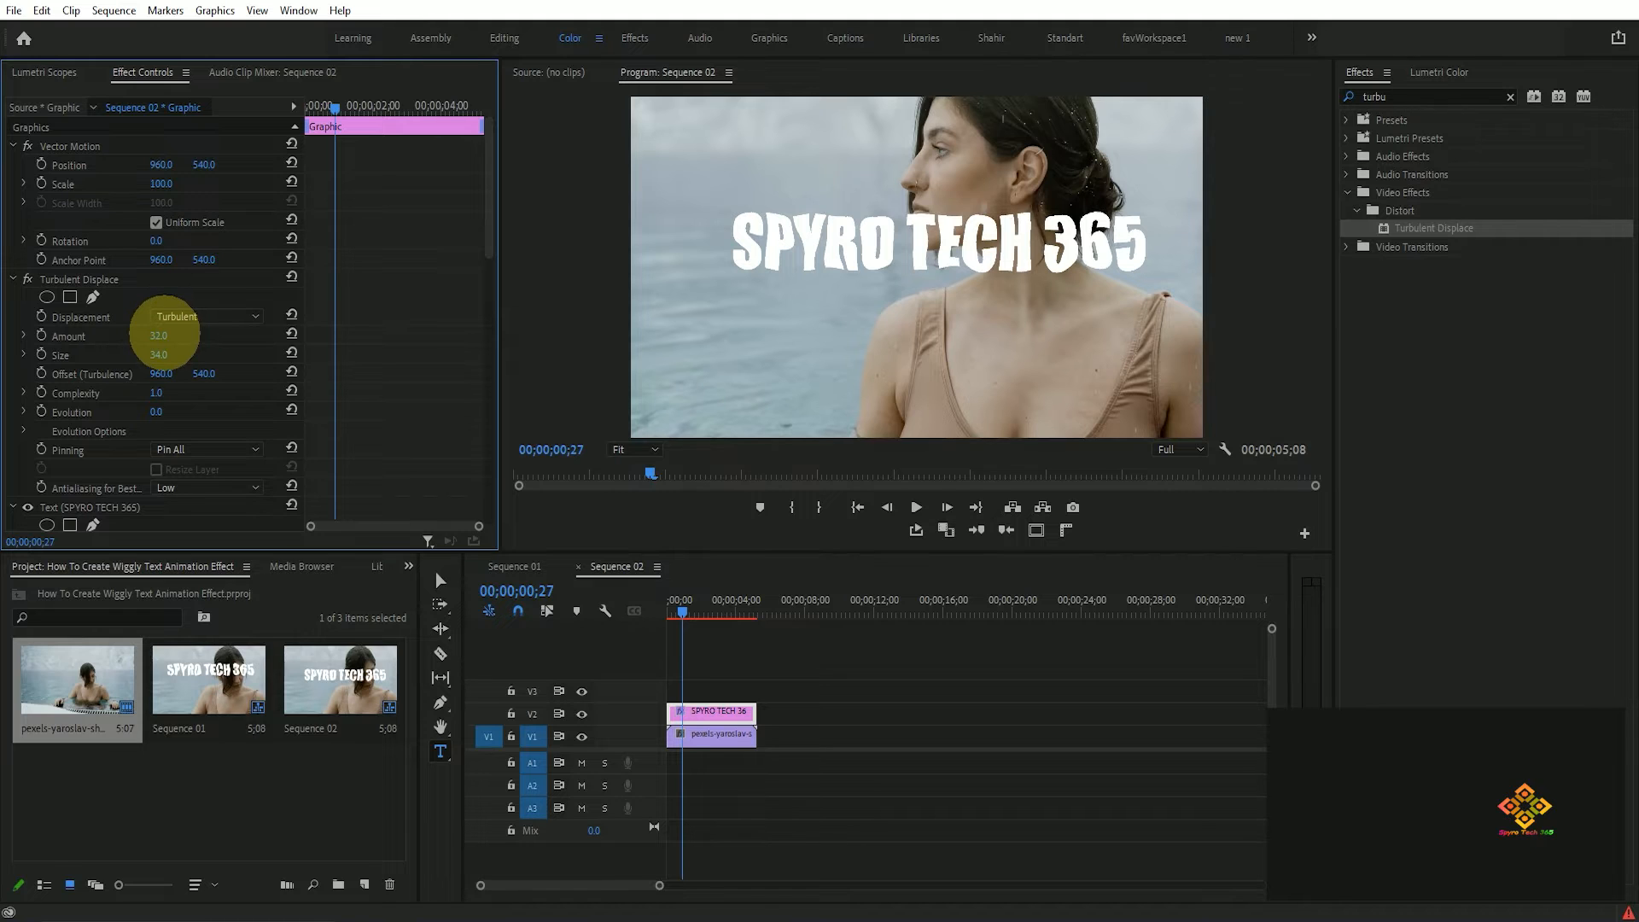
pyautogui.press('space')
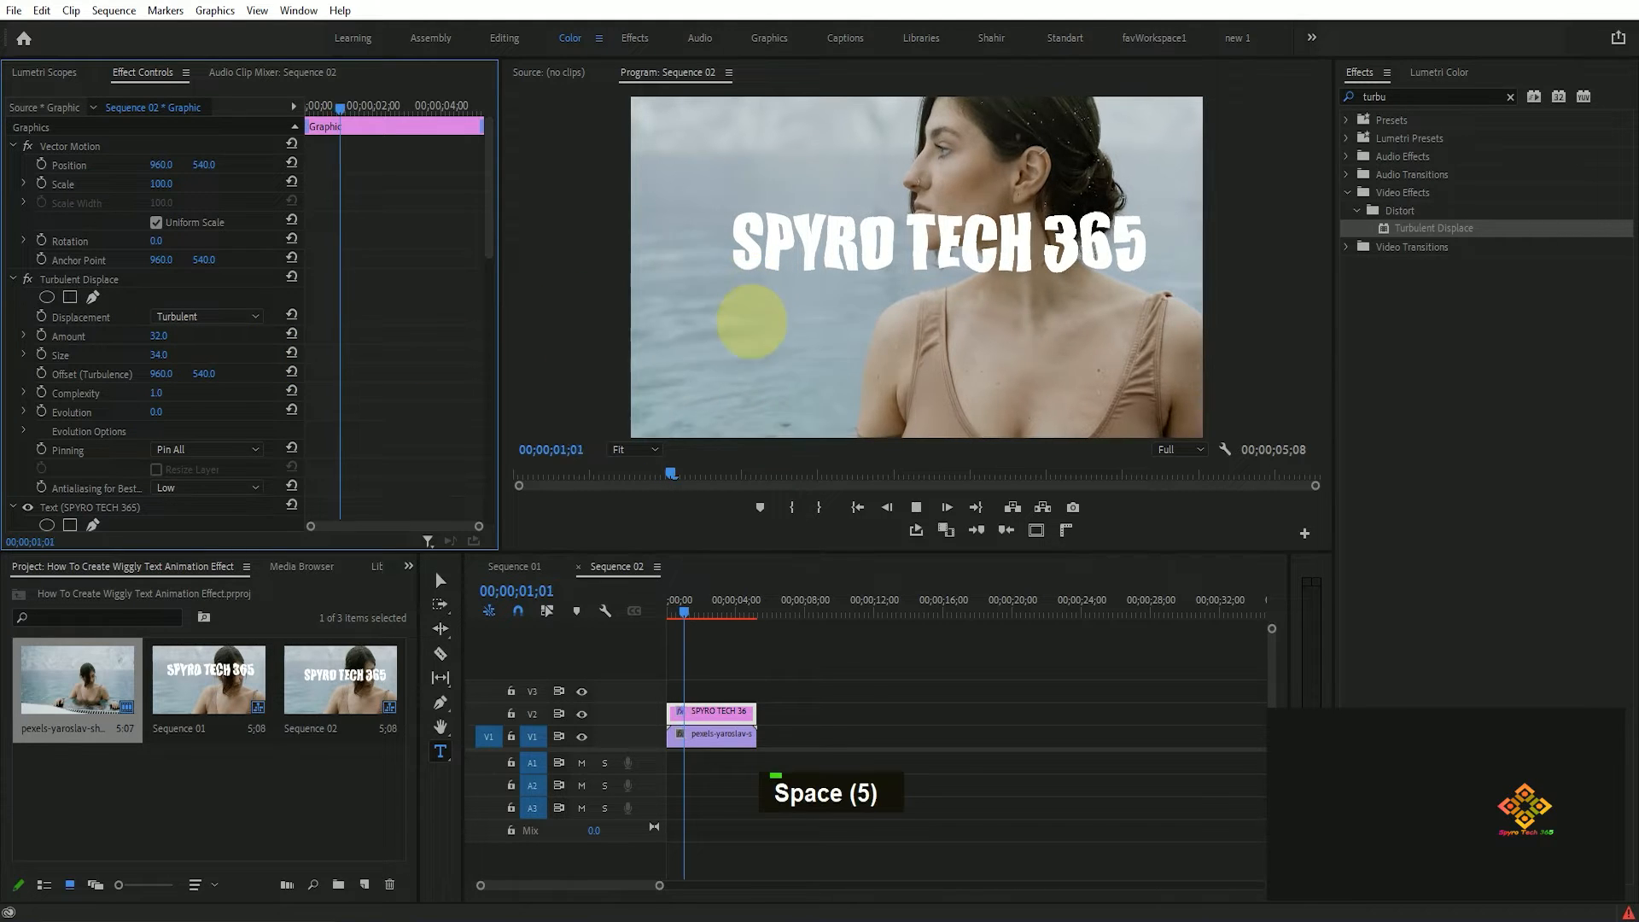
pyautogui.press('space')
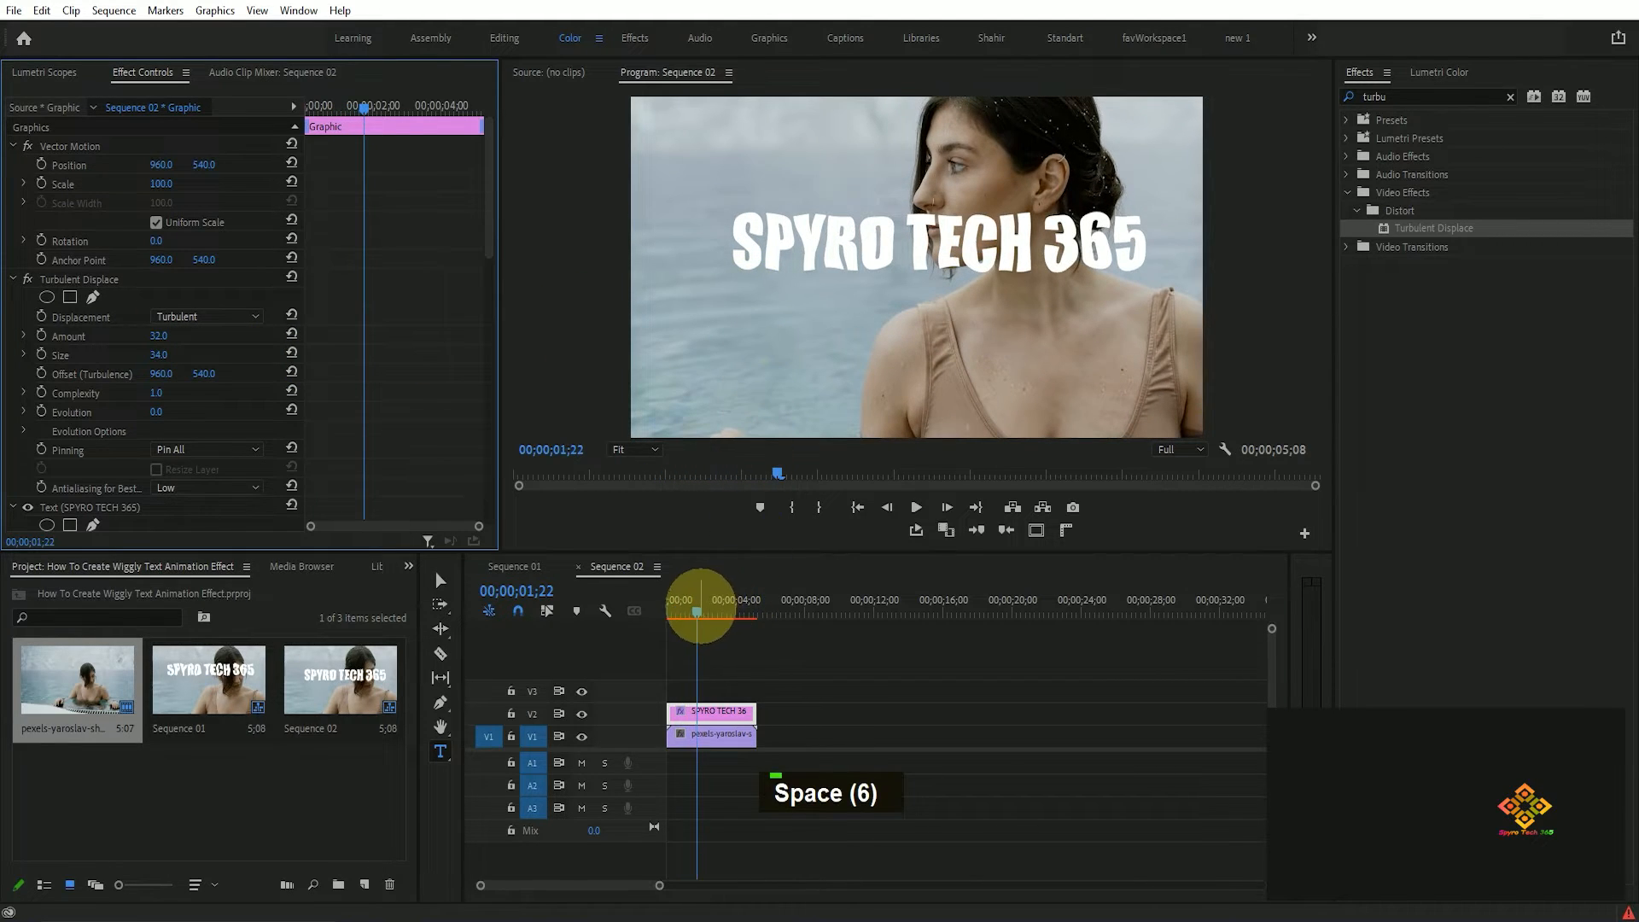
# Keyframe Offset (Turbulence) at the sequence start, and set it to 9000, 5200 at 00;00;05;00
pyautogui.moveTo(698, 608); pyautogui.dragTo(537, 587)
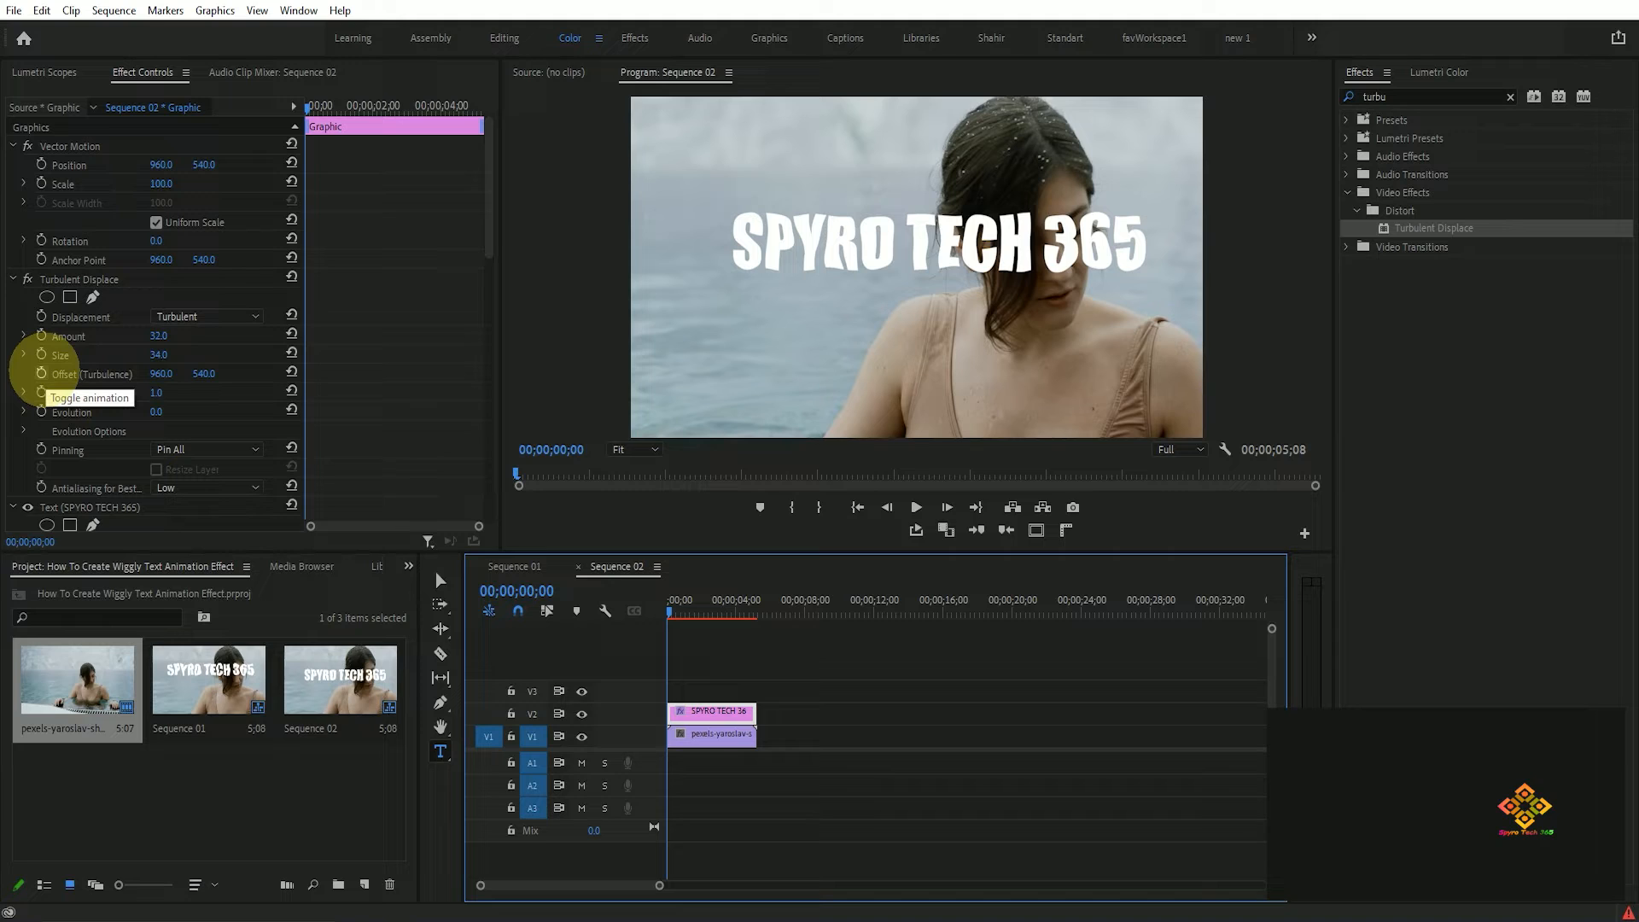
pyautogui.click(41, 373)
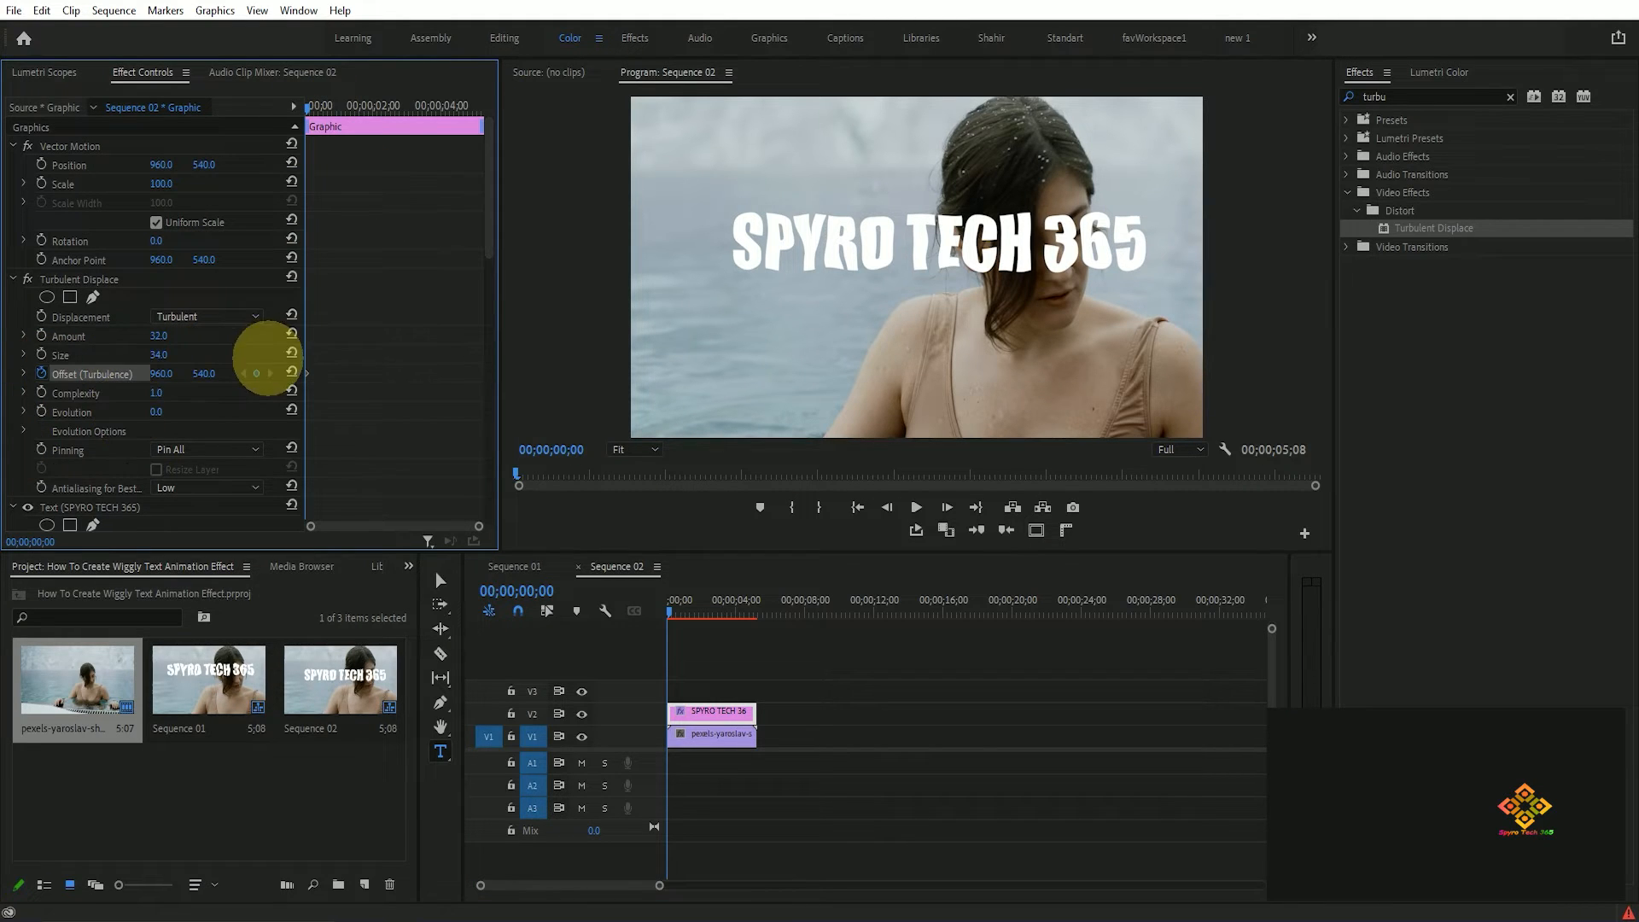
pyautogui.moveTo(670, 607); pyautogui.dragTo(753, 608)
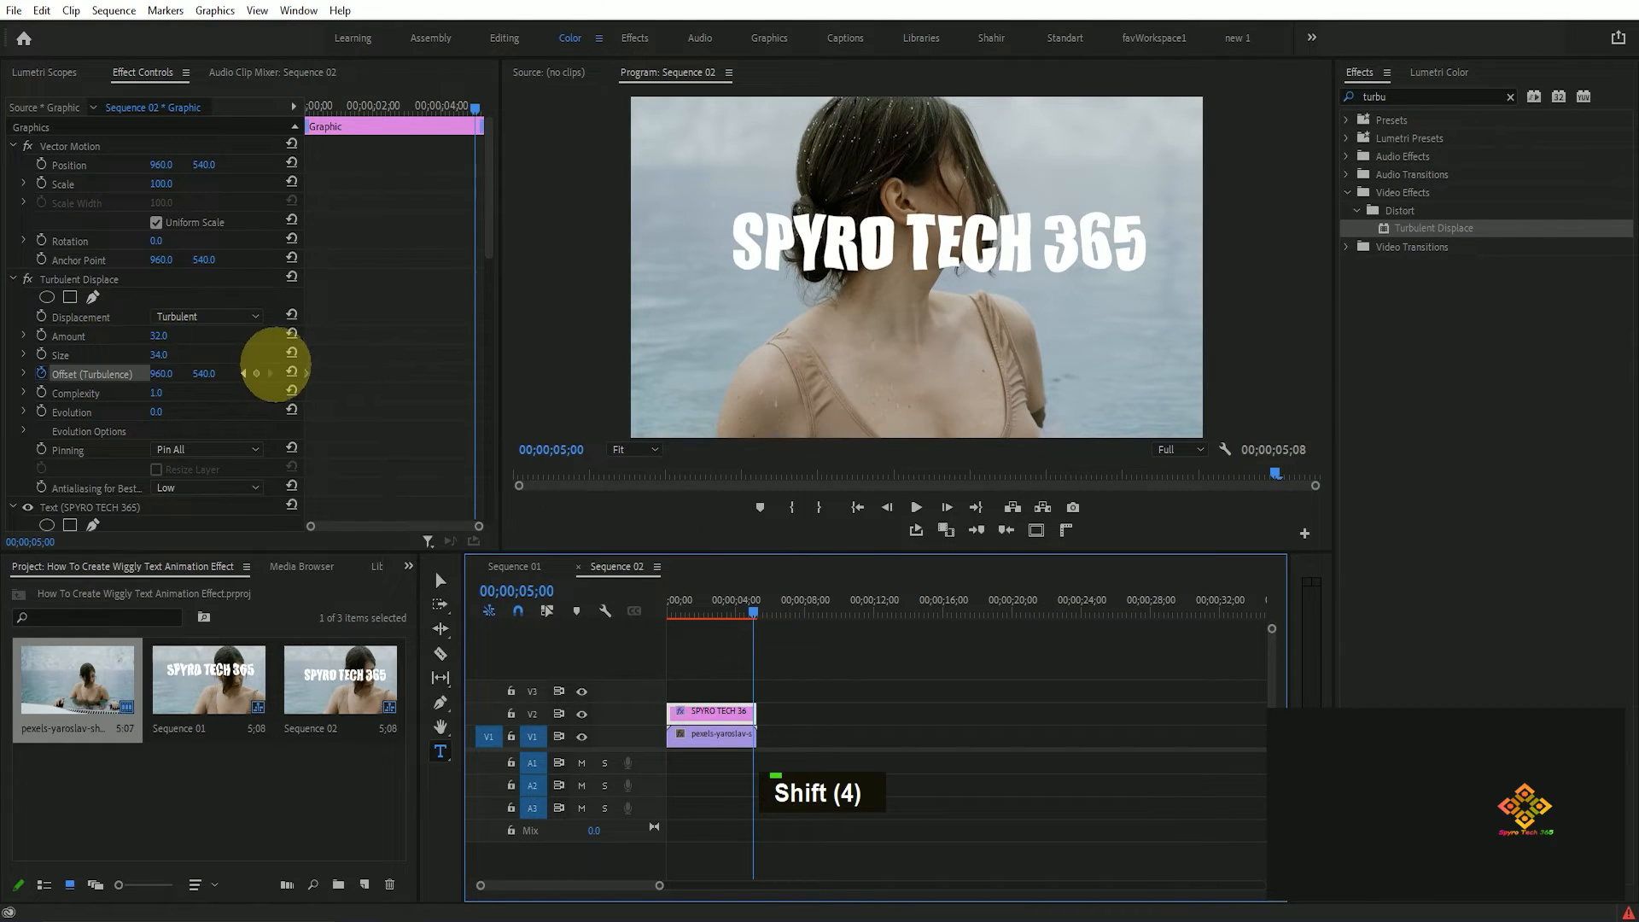
pyautogui.click(164, 374)
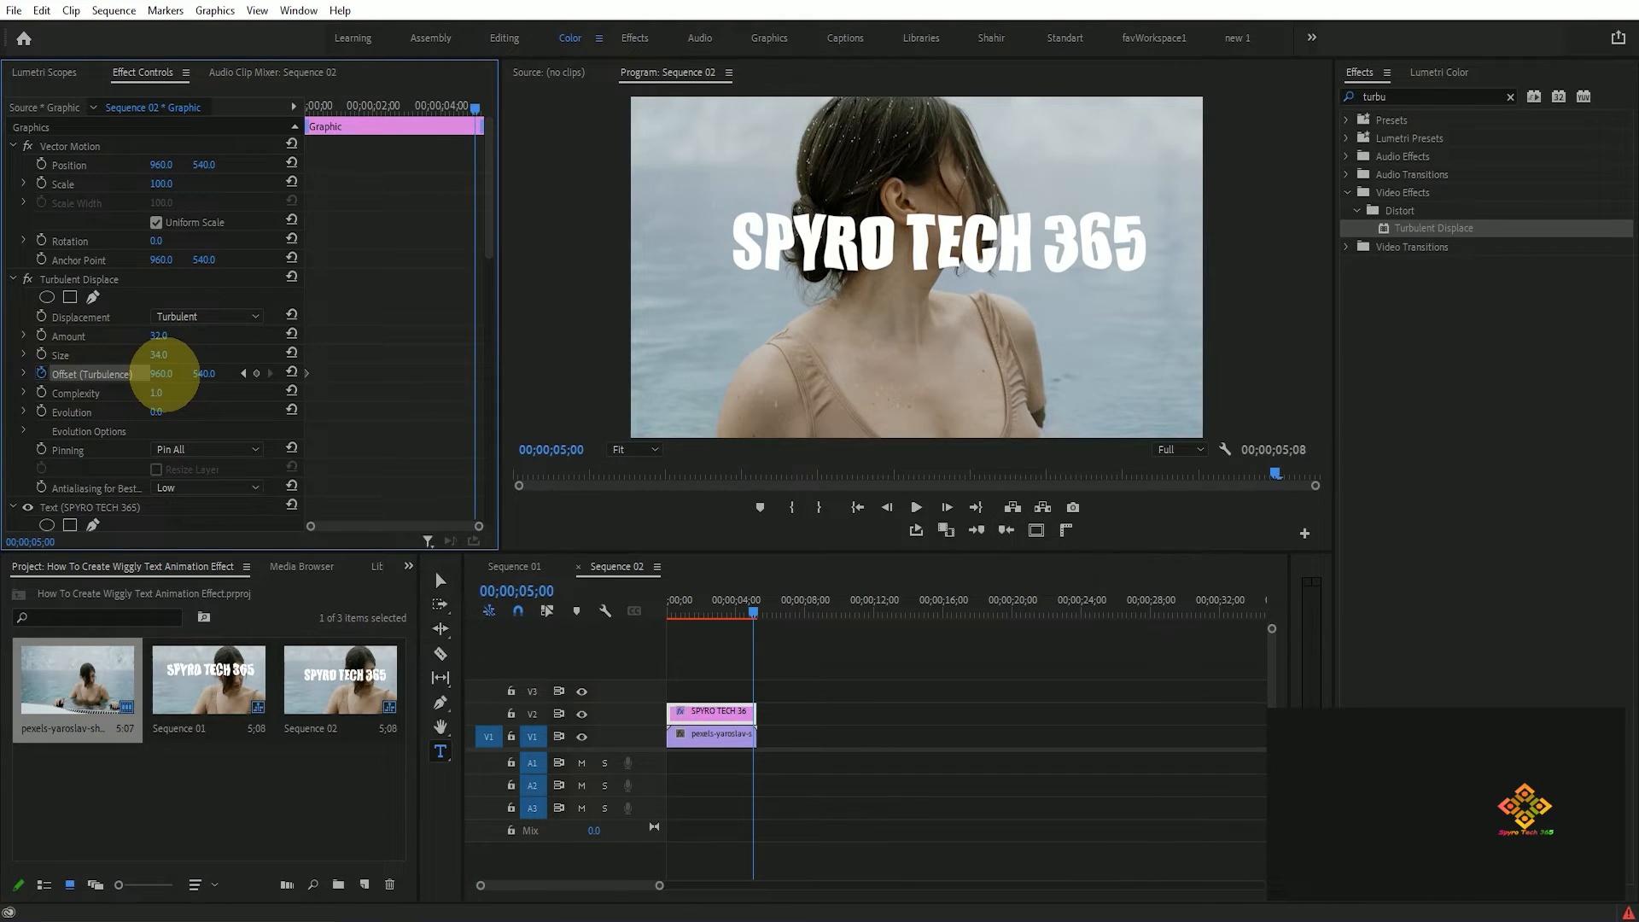
pyautogui.click(167, 373)
pyautogui.write('9000')
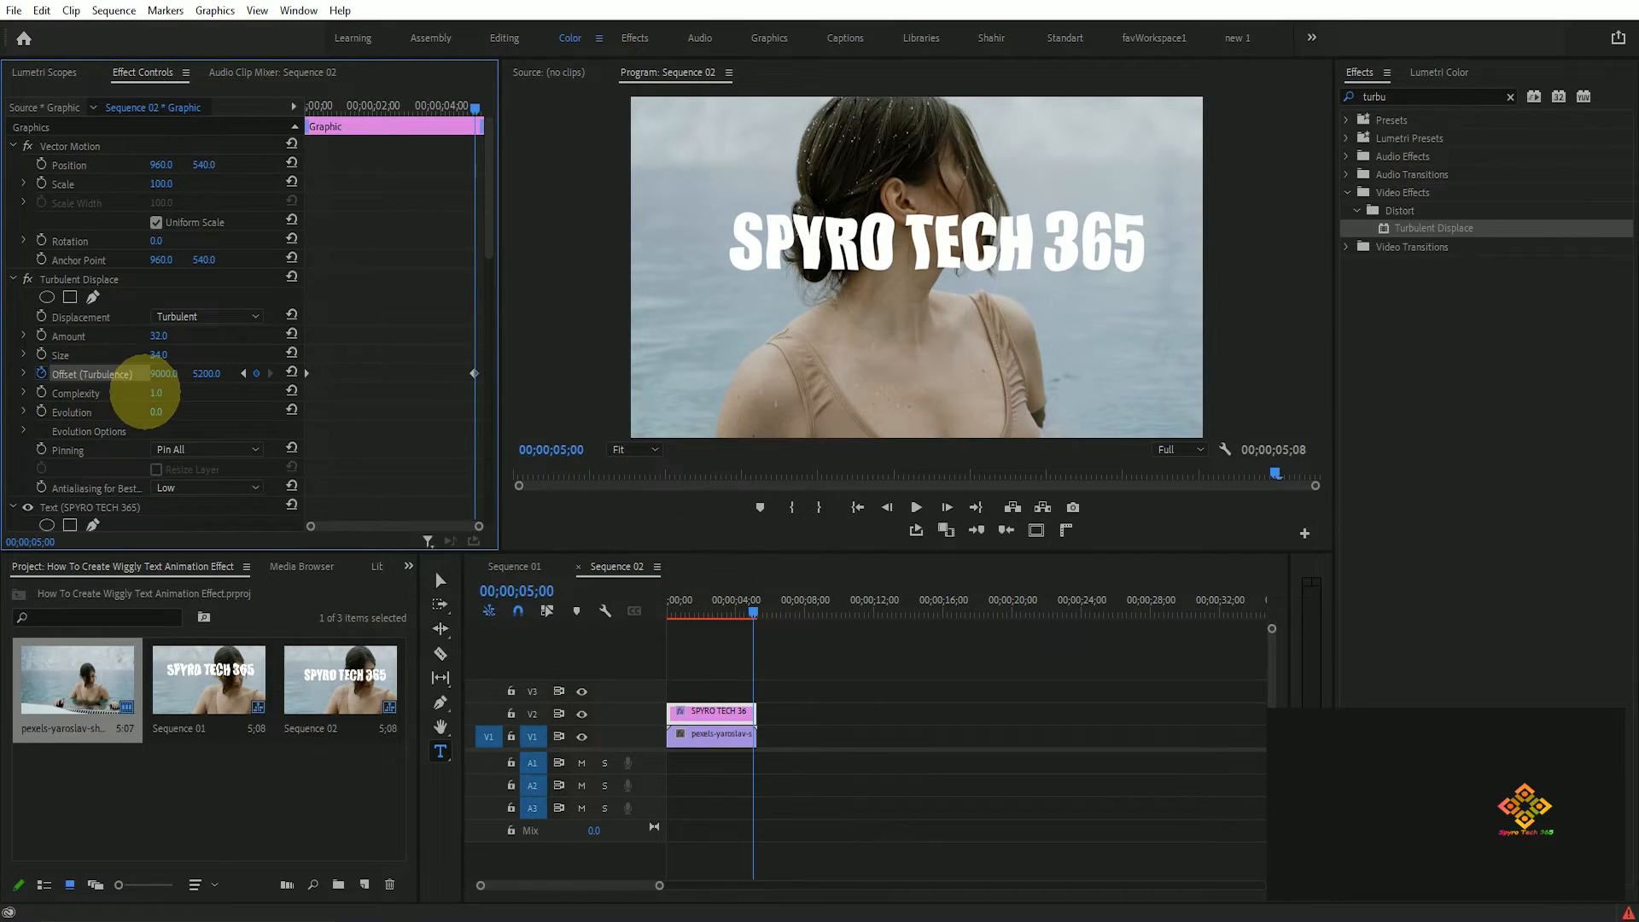
# Set the Turbulent Displace Complexity to 2.6 and play the text animation from the start
pyautogui.moveTo(158, 393); pyautogui.dragTo(168, 395)
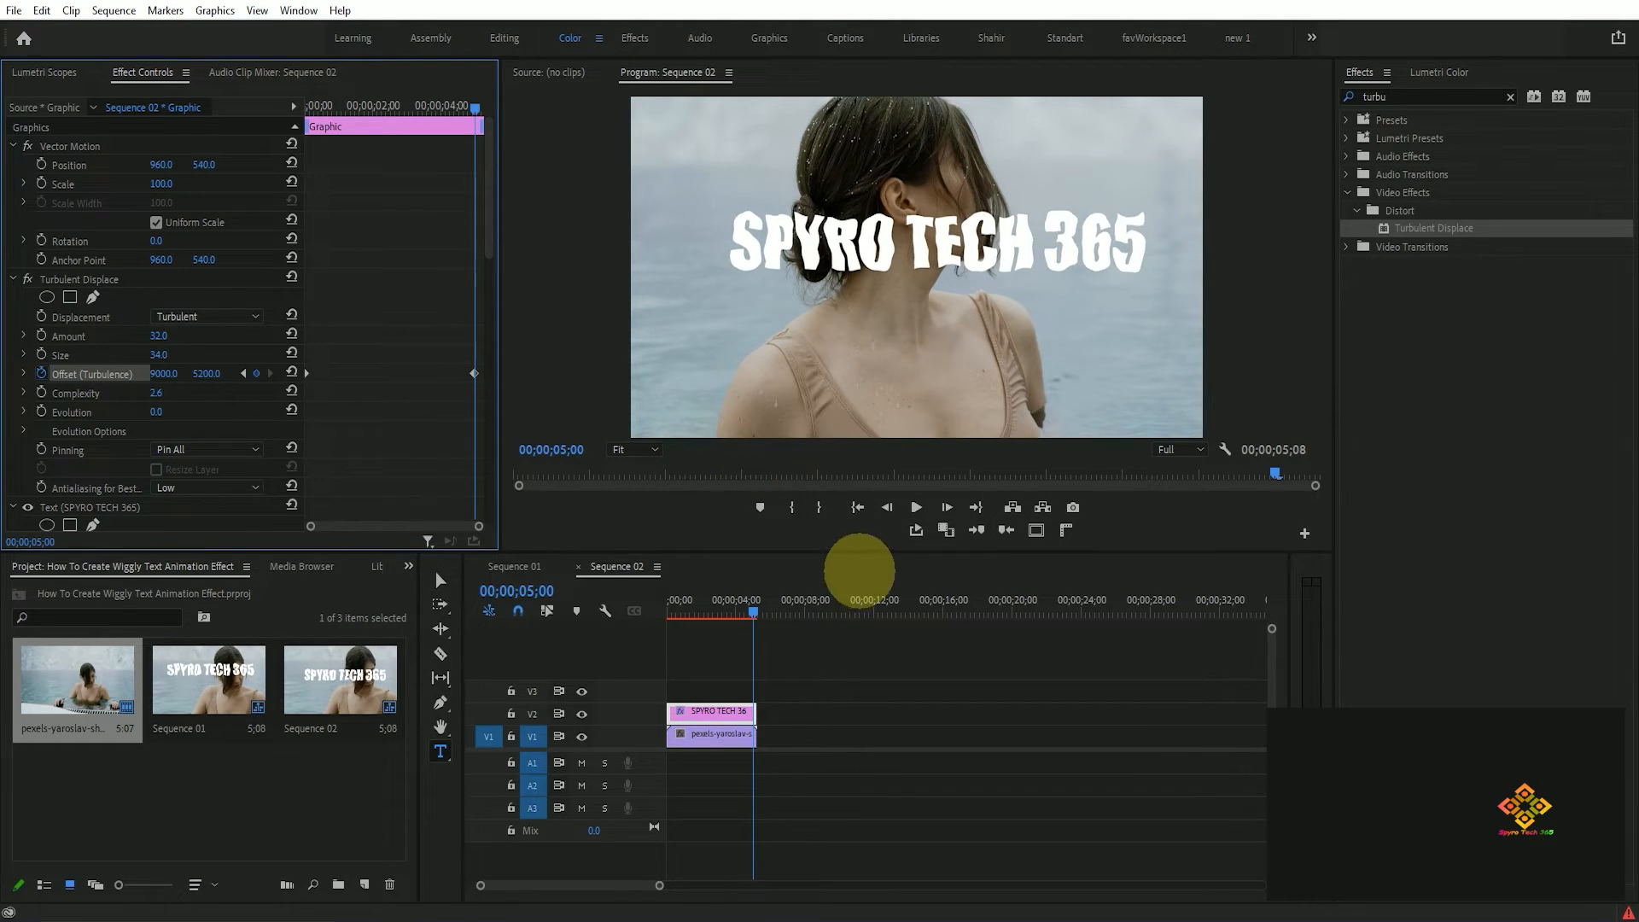
pyautogui.moveTo(752, 603); pyautogui.dragTo(606, 608)
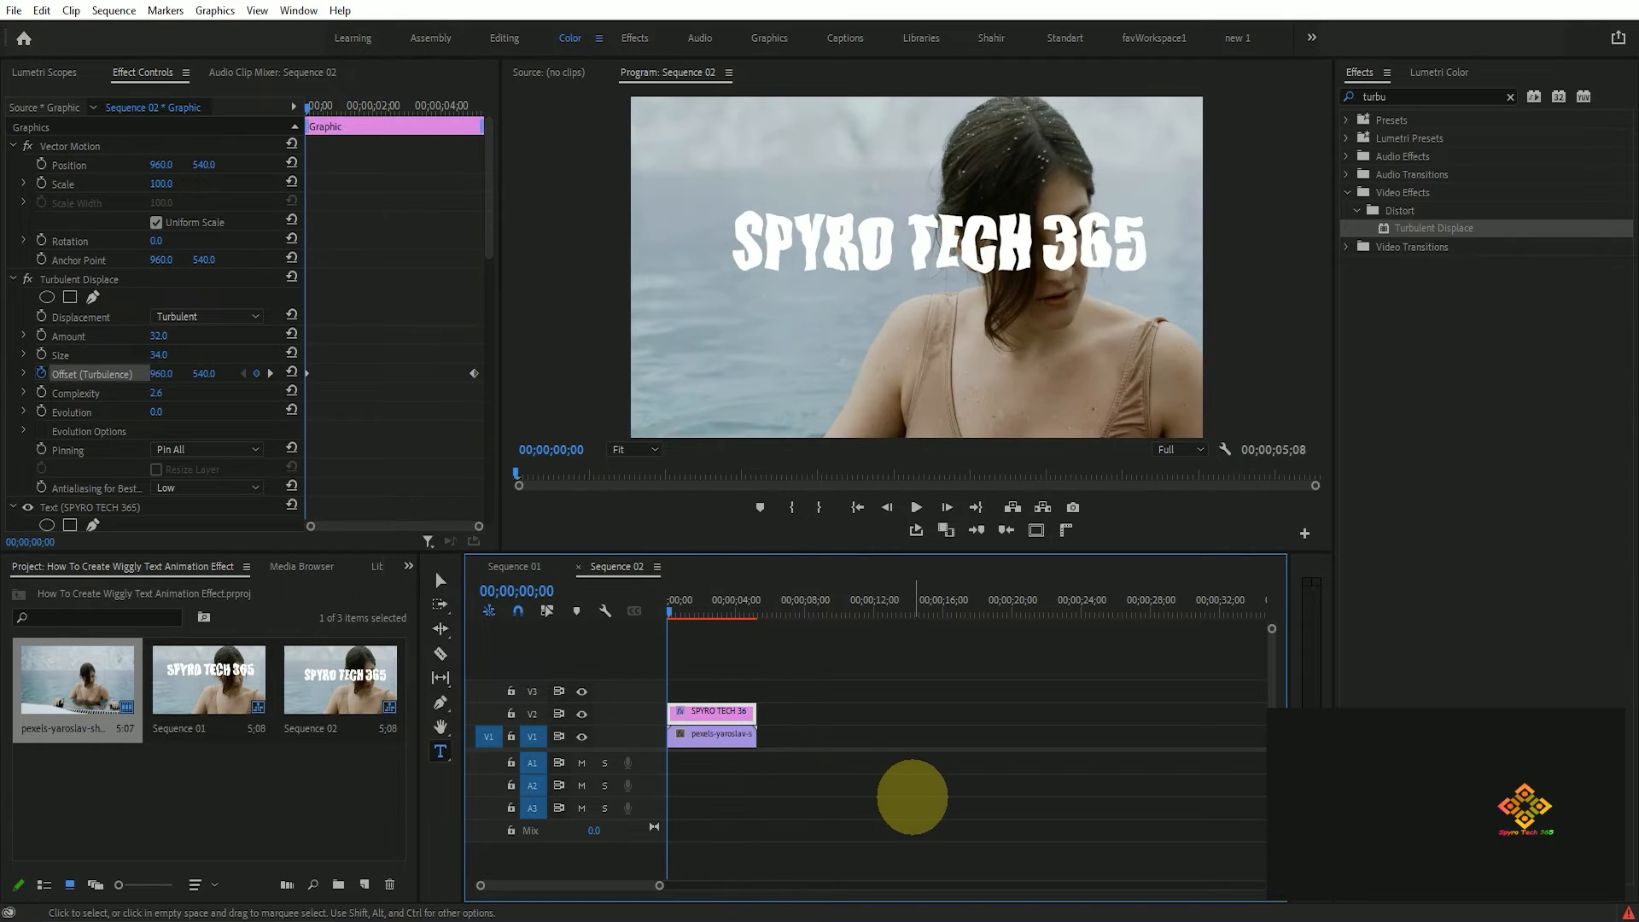
pyautogui.press('space')
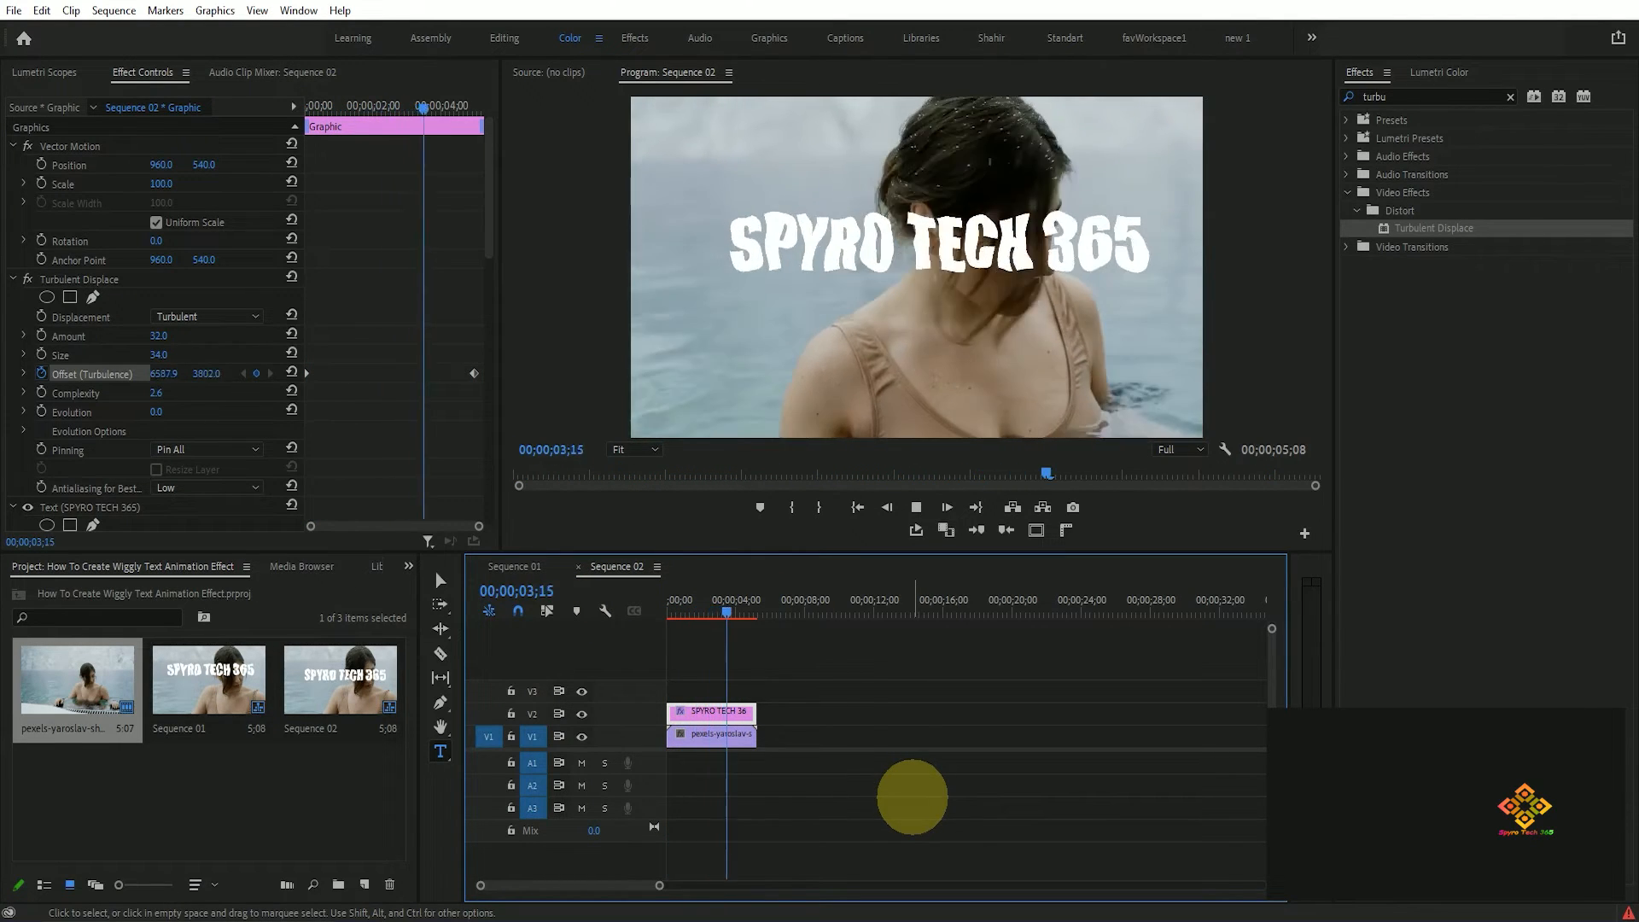
pyautogui.press('space')
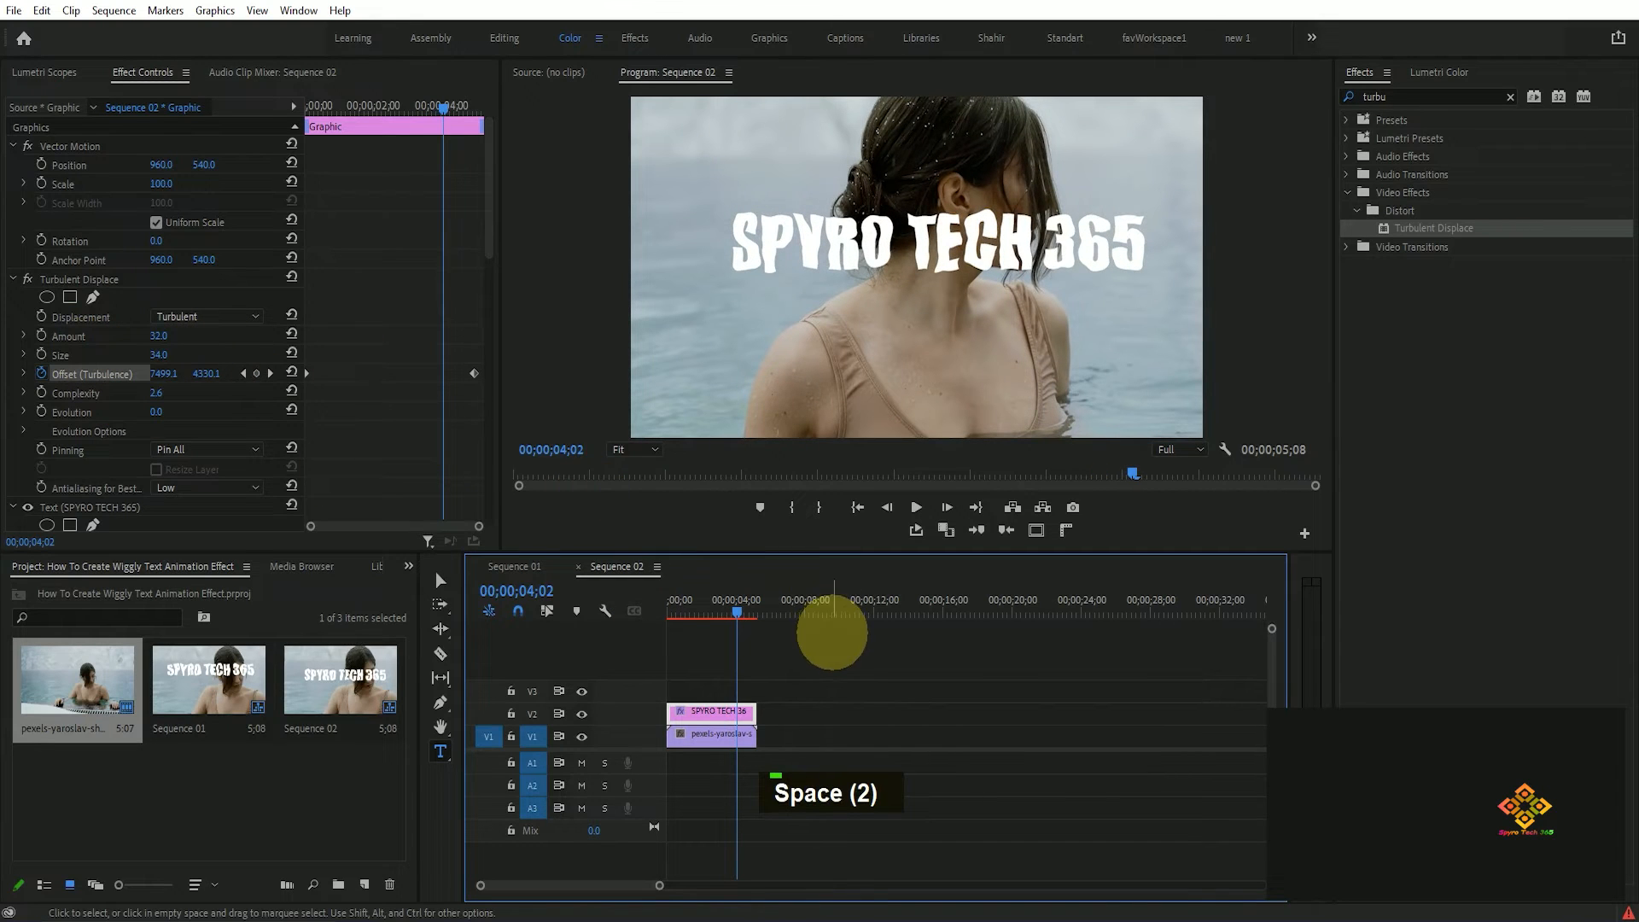
pyautogui.press('space')
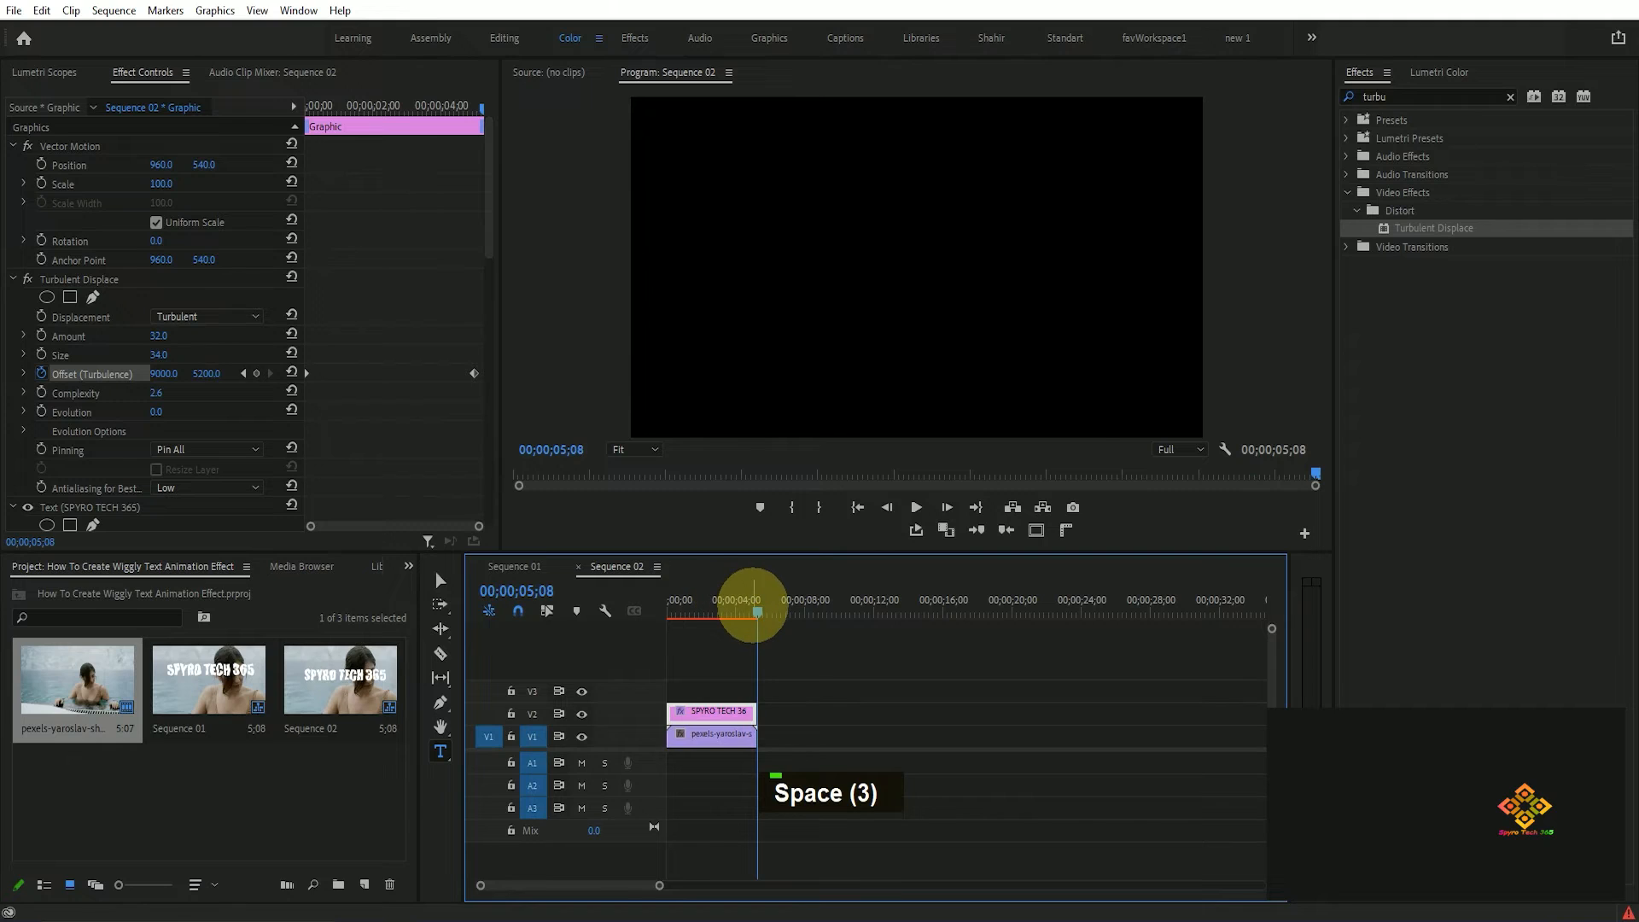
# Move the second Offset (Turbulence) keyframe to the end of the title clip and replay the animation from the start
pyautogui.click(753, 607)
pyautogui.click(751, 608)
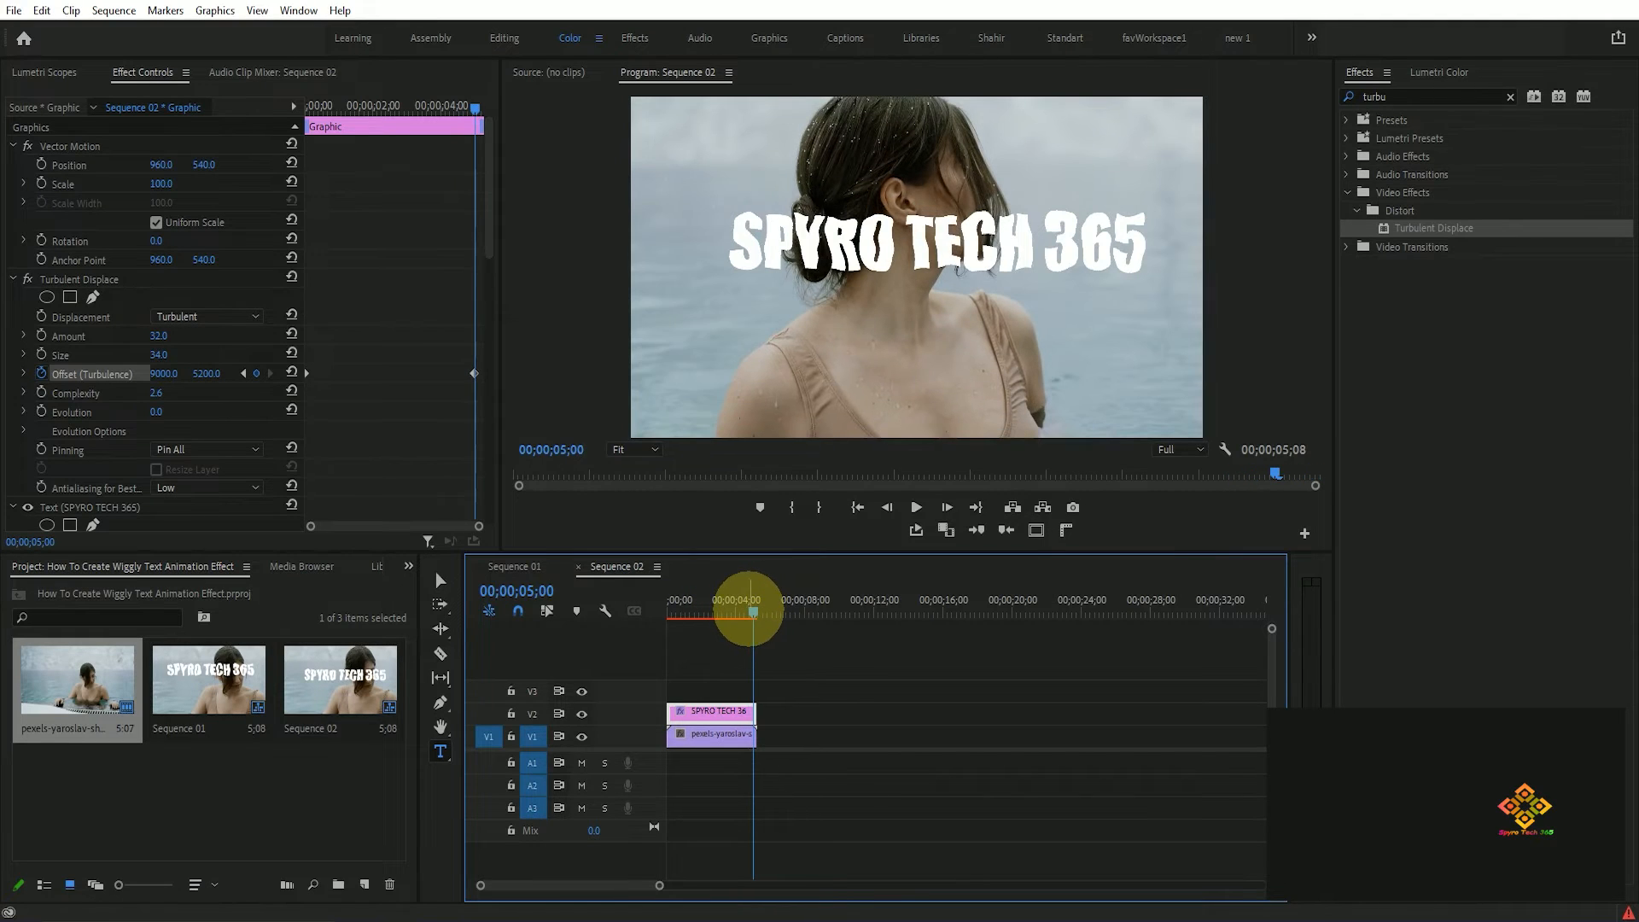
pyautogui.click(475, 373)
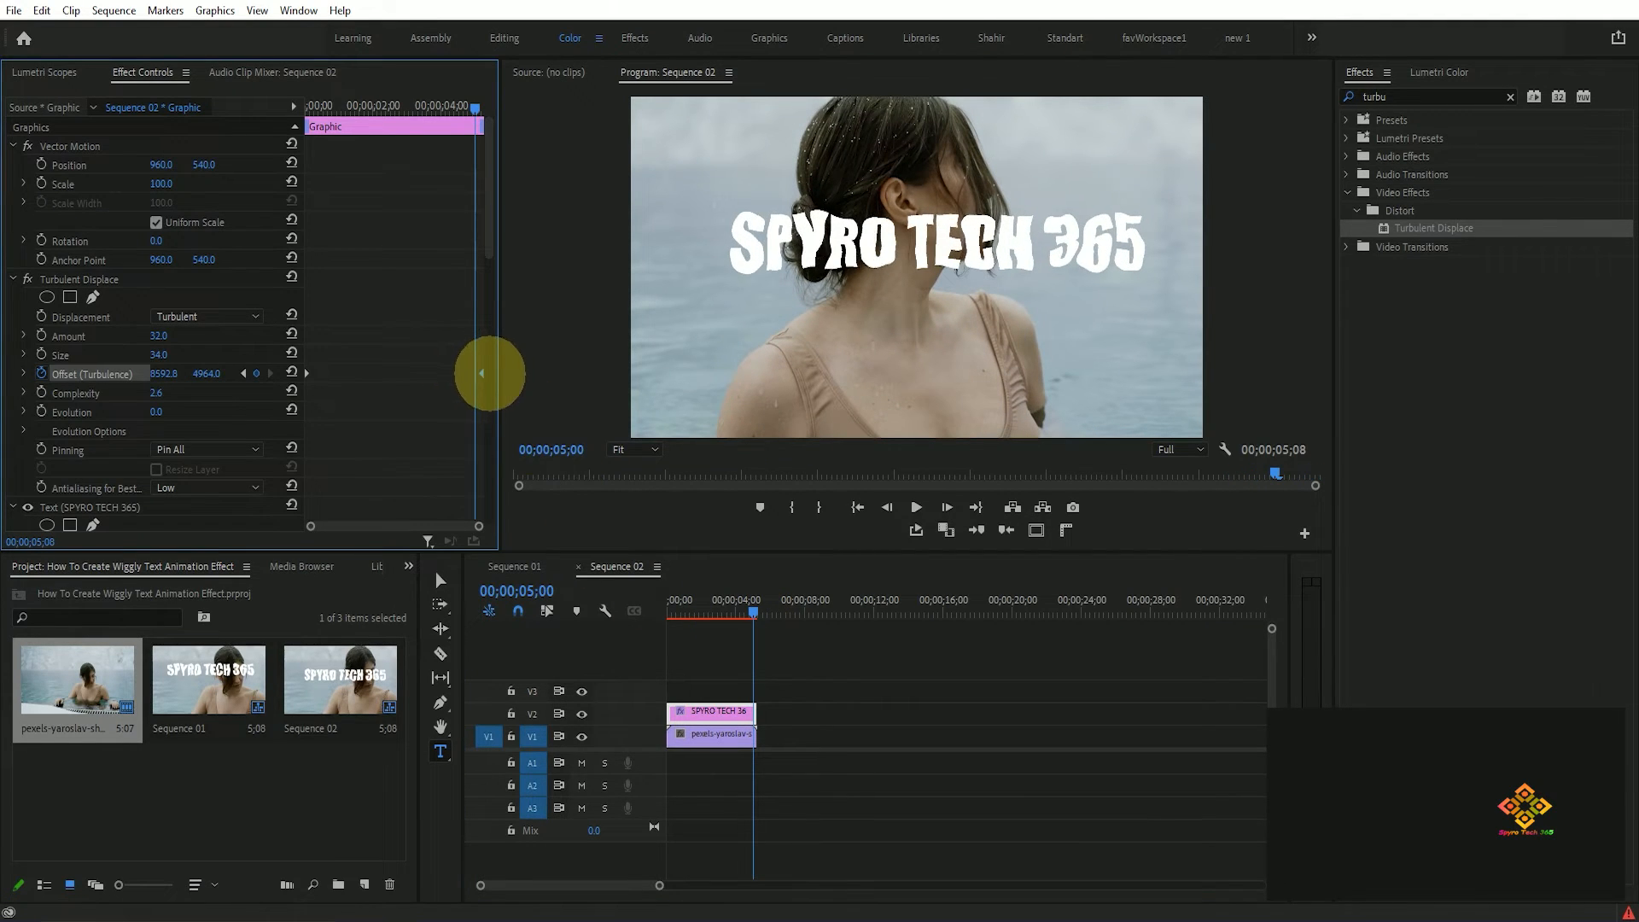
pyautogui.moveTo(475, 108); pyautogui.dragTo(483, 108)
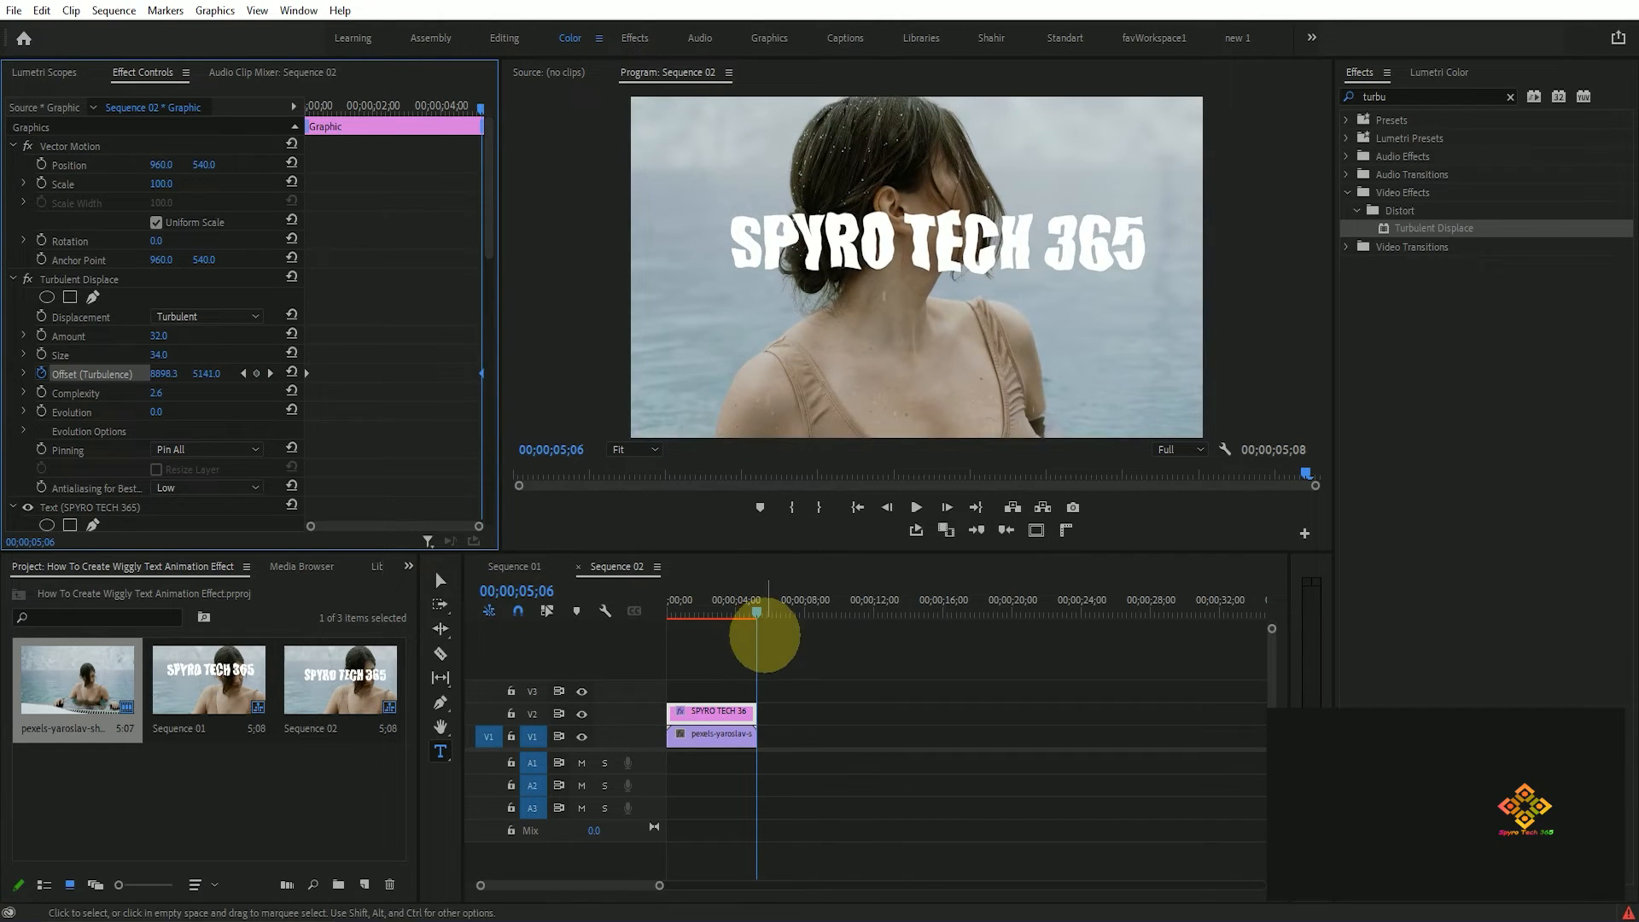
pyautogui.moveTo(753, 604); pyautogui.dragTo(541, 607)
pyautogui.press('space')
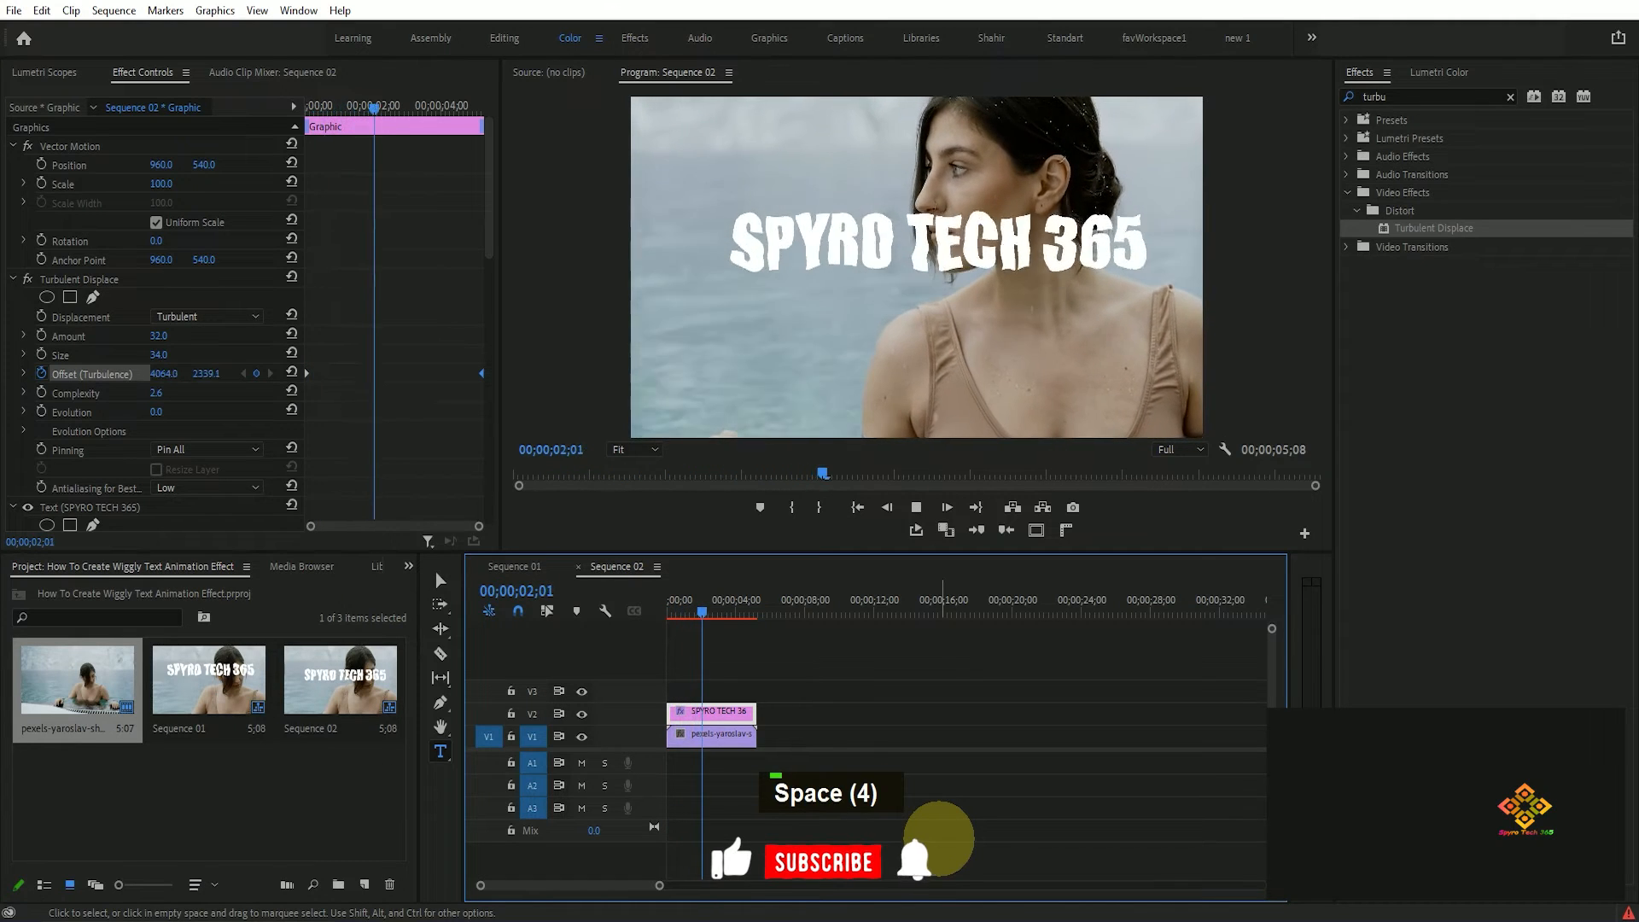
pyautogui.press('space')
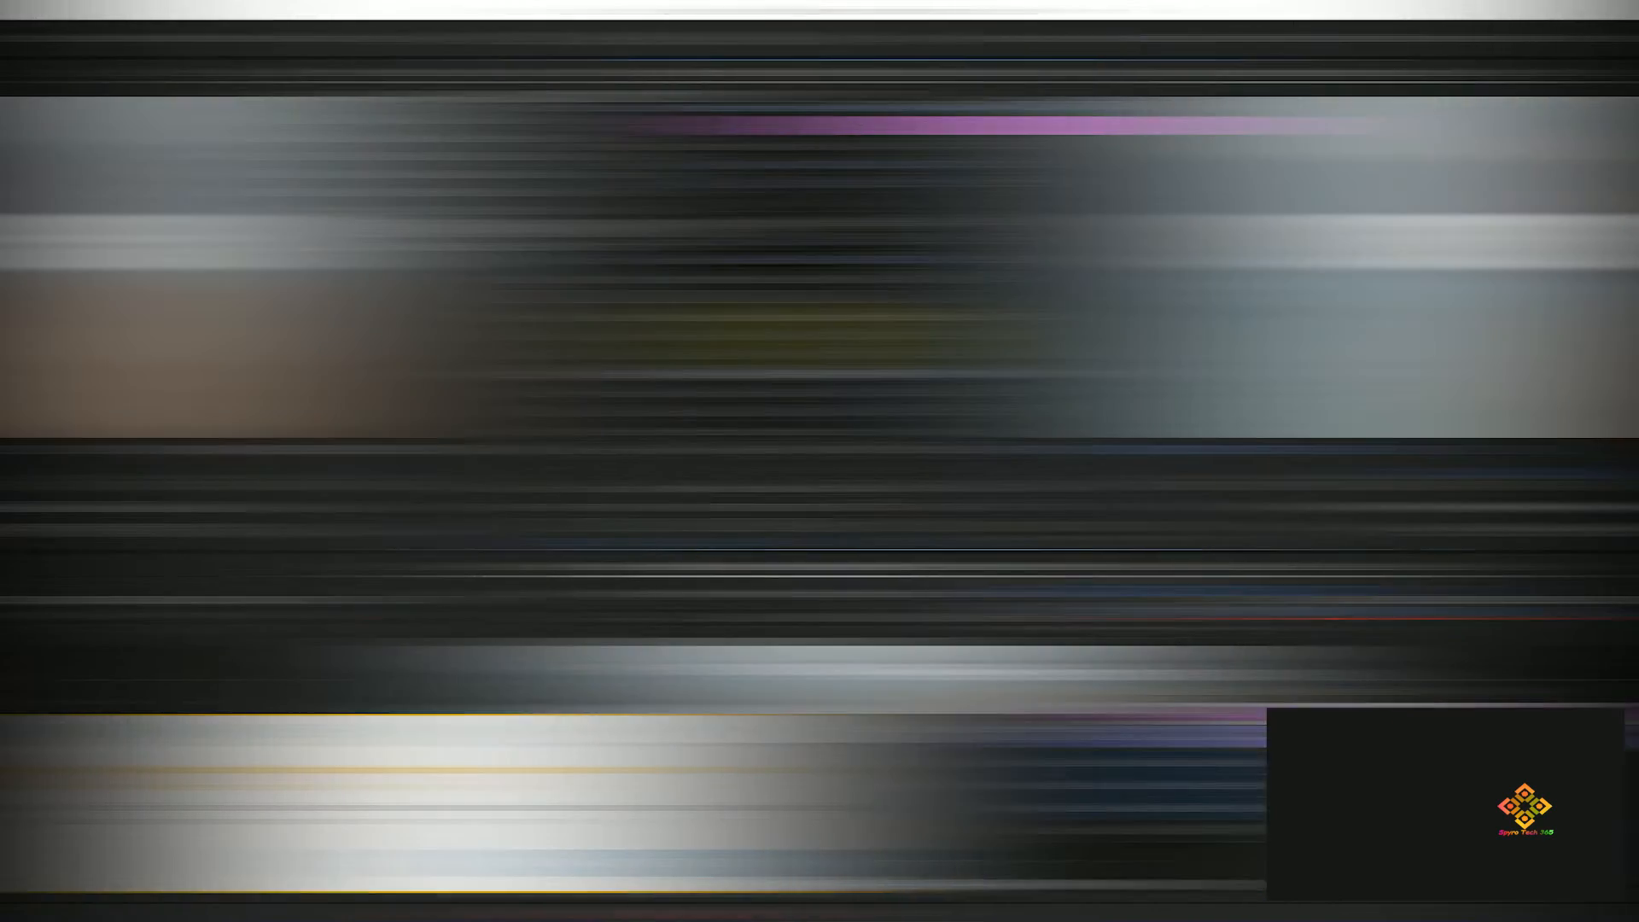
# Try a Turbulent Displace Size of 59, preview it from the start, and undo the change
pyautogui.click(163, 335)
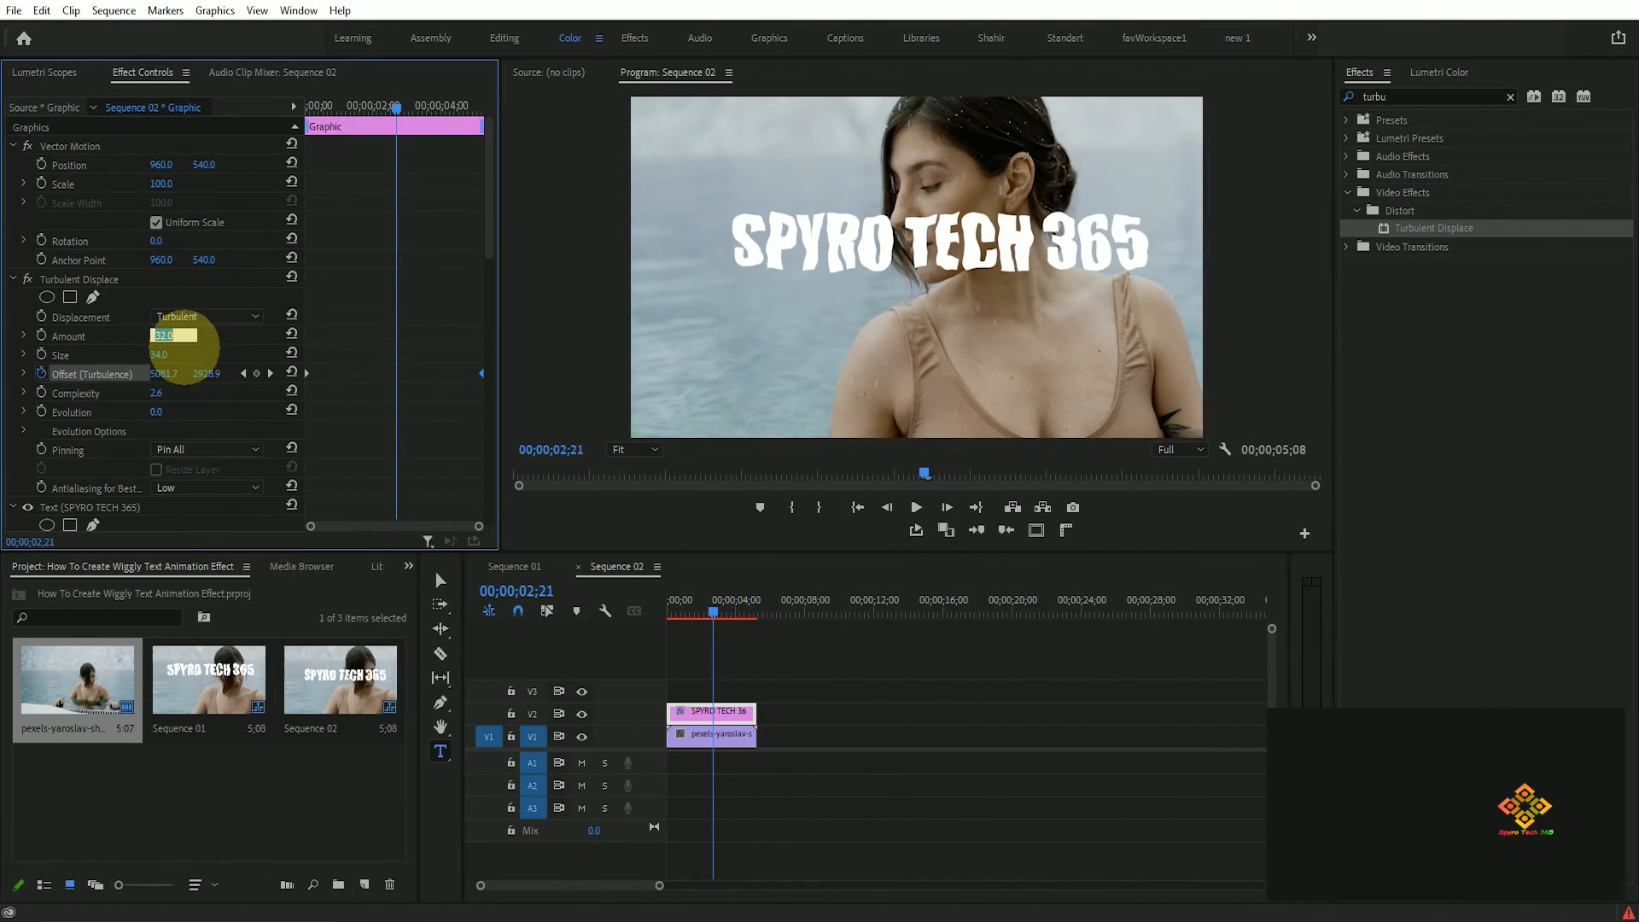
pyautogui.moveTo(161, 354); pyautogui.dragTo(220, 373)
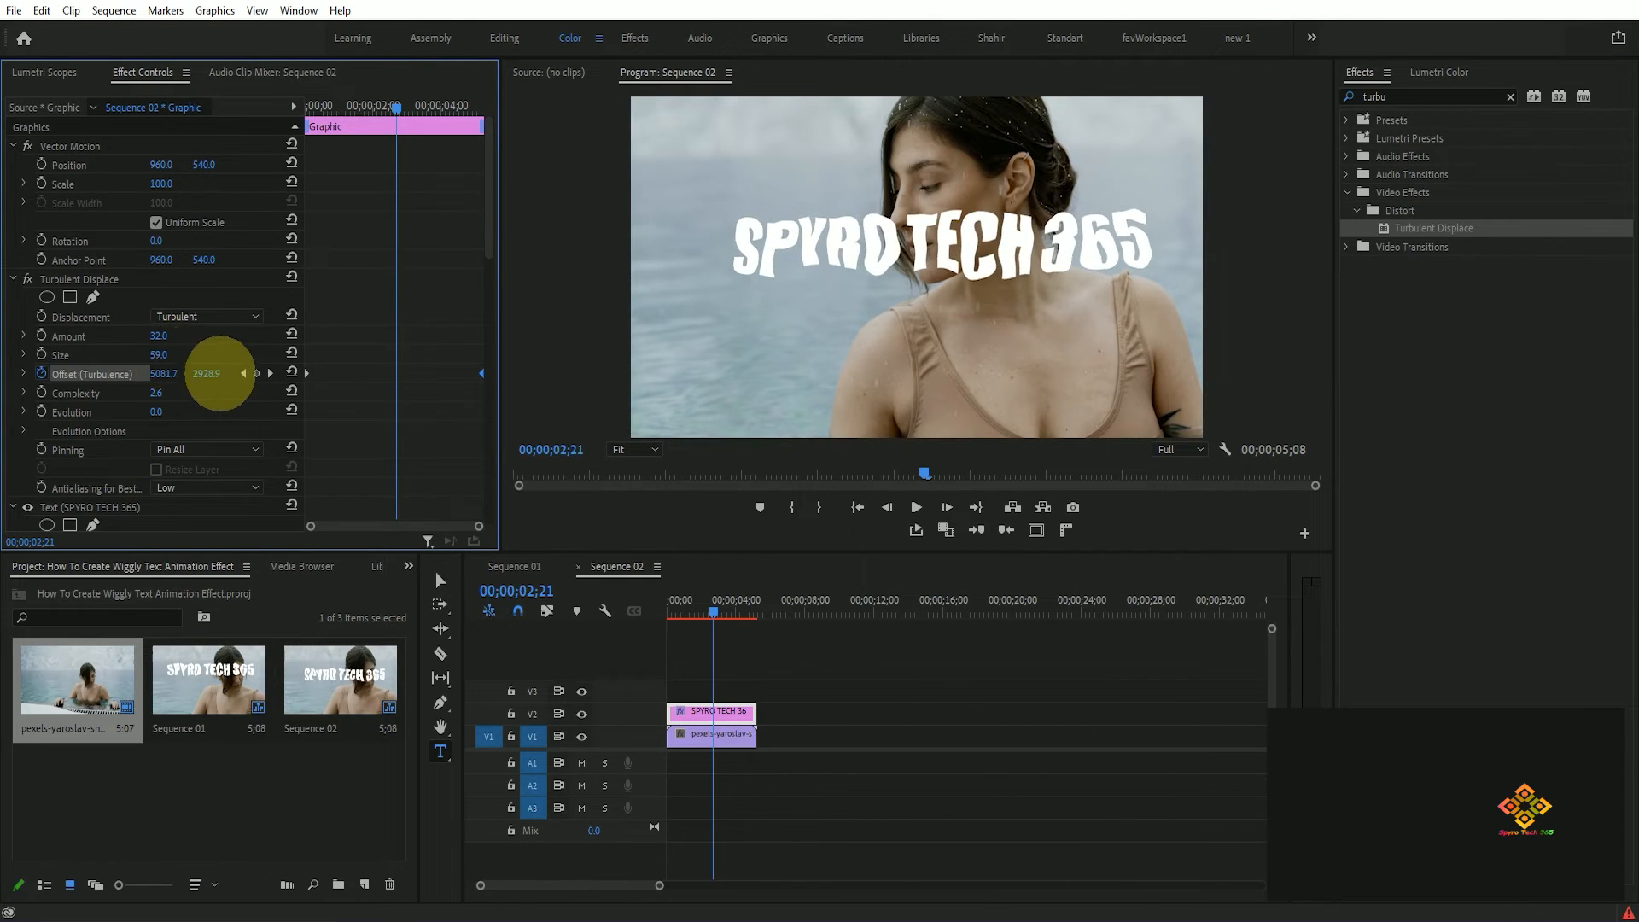
pyautogui.moveTo(716, 609); pyautogui.dragTo(670, 610)
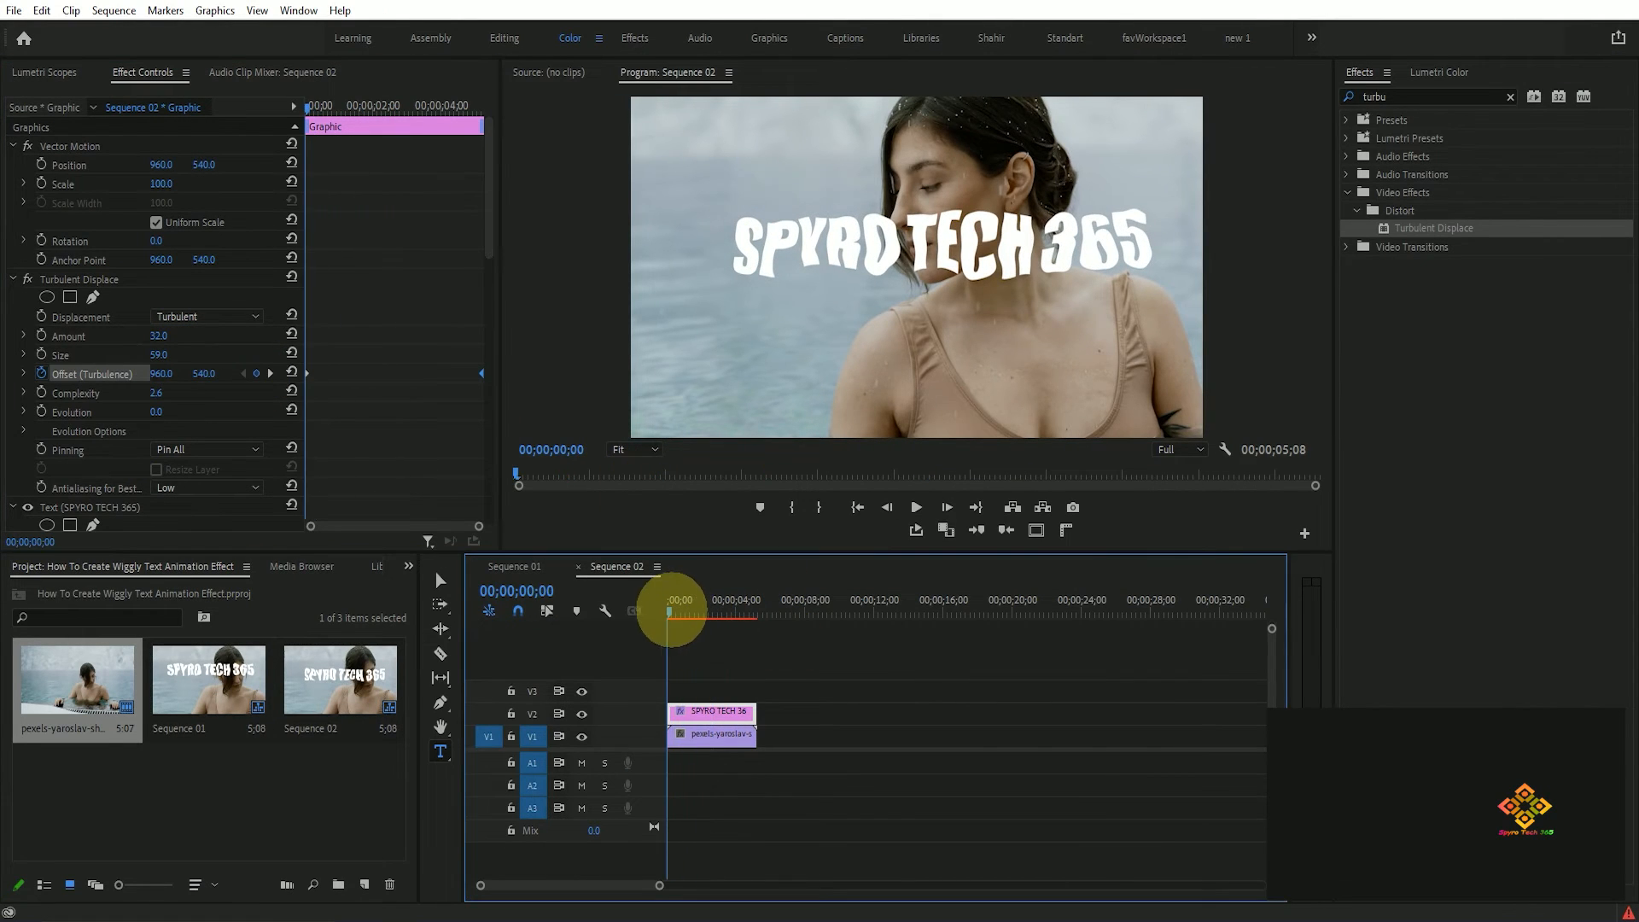
pyautogui.press('space')
pyautogui.press('space')
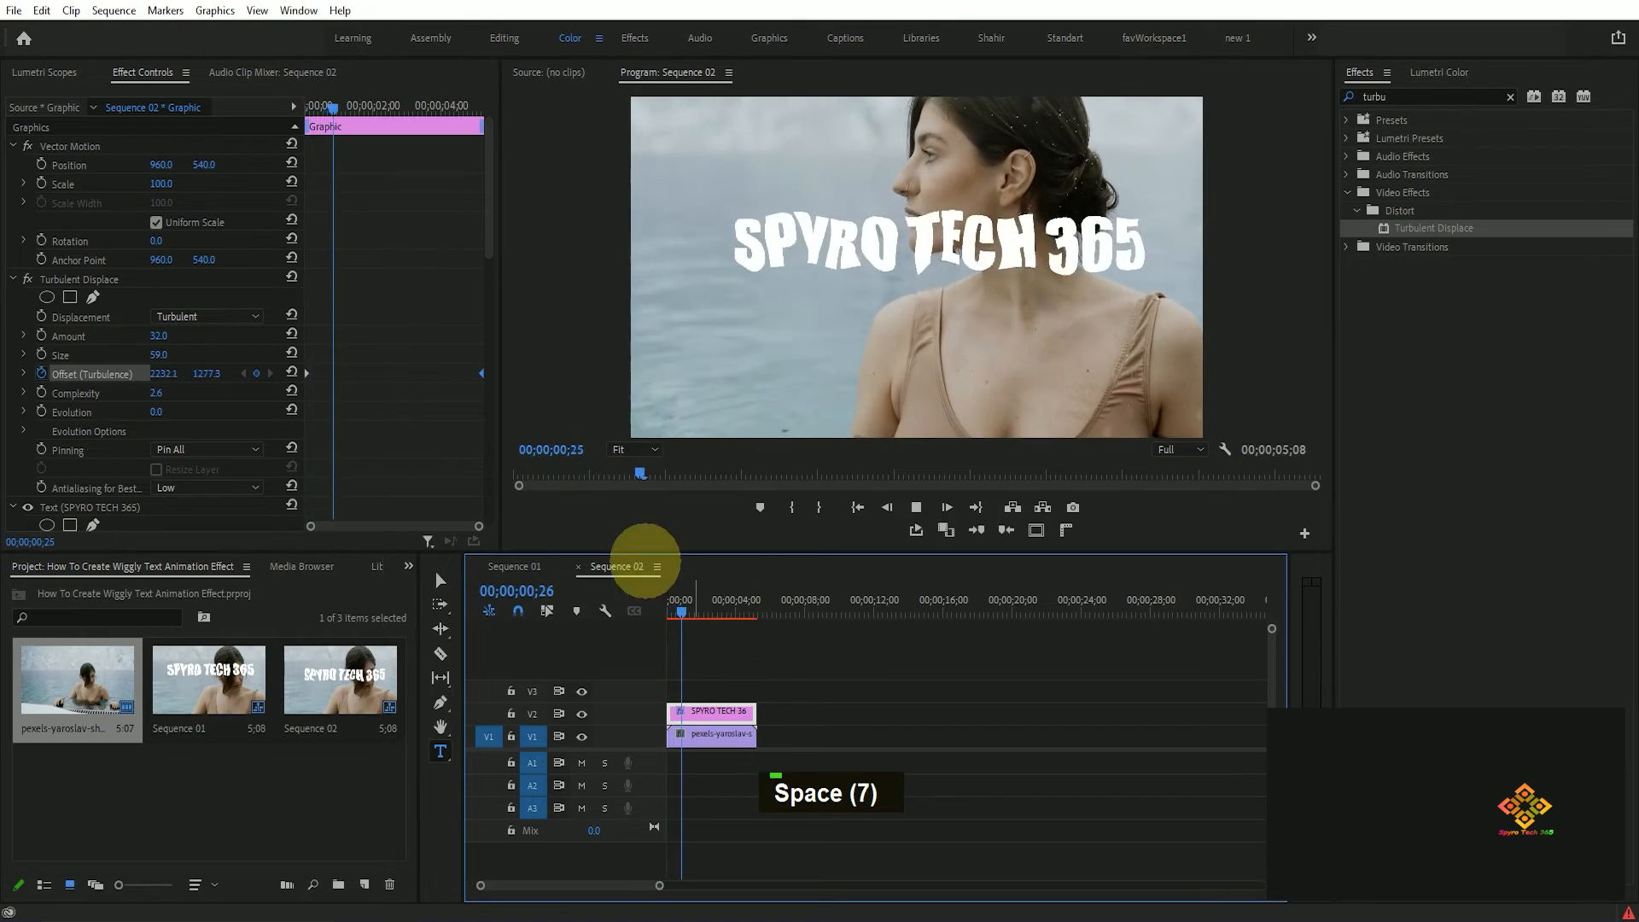
pyautogui.hotkey('ctrl', 'z')
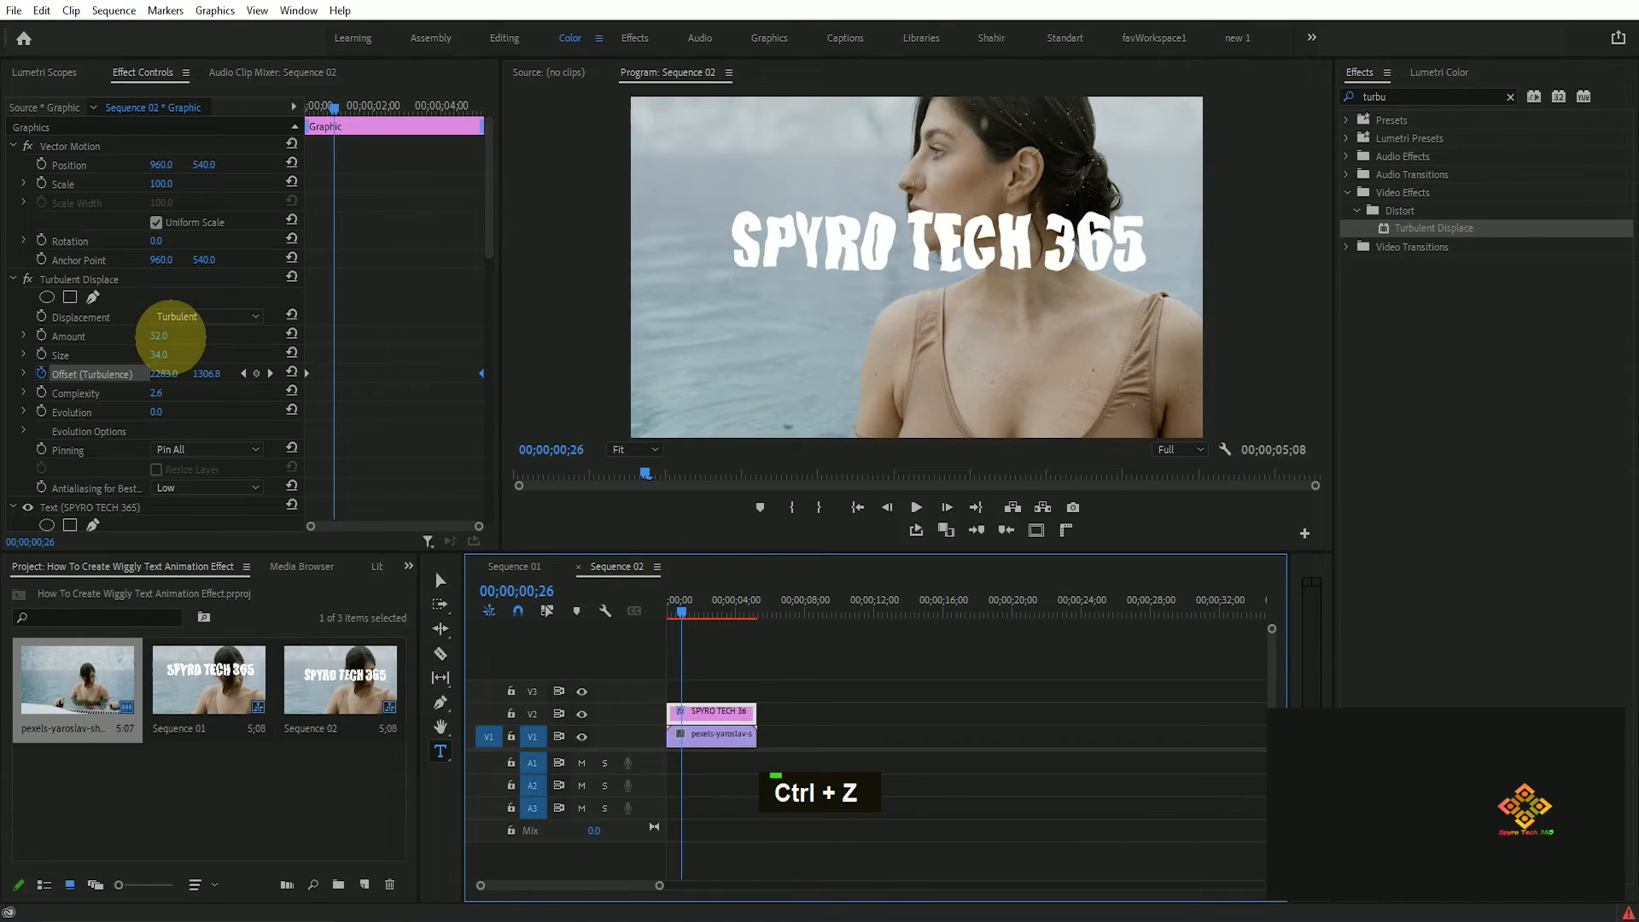
# Set the Turbulent Displace Amount to 58 and preview the stronger wiggle
pyautogui.moveTo(173, 334); pyautogui.dragTo(183, 335)
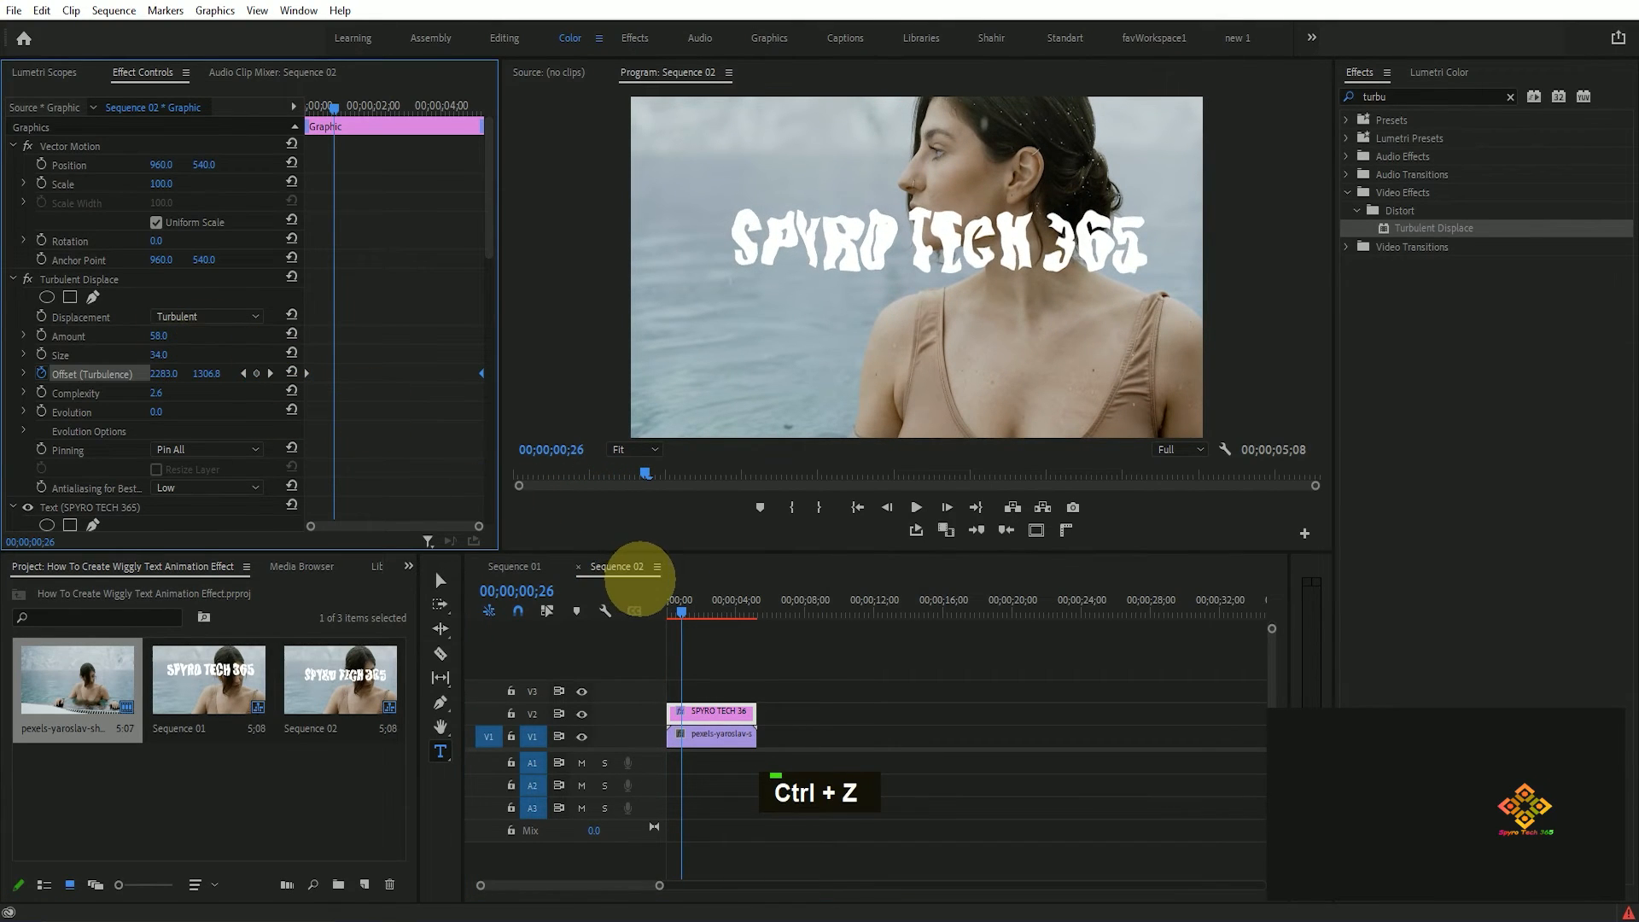
pyautogui.press('space')
pyautogui.press('space')
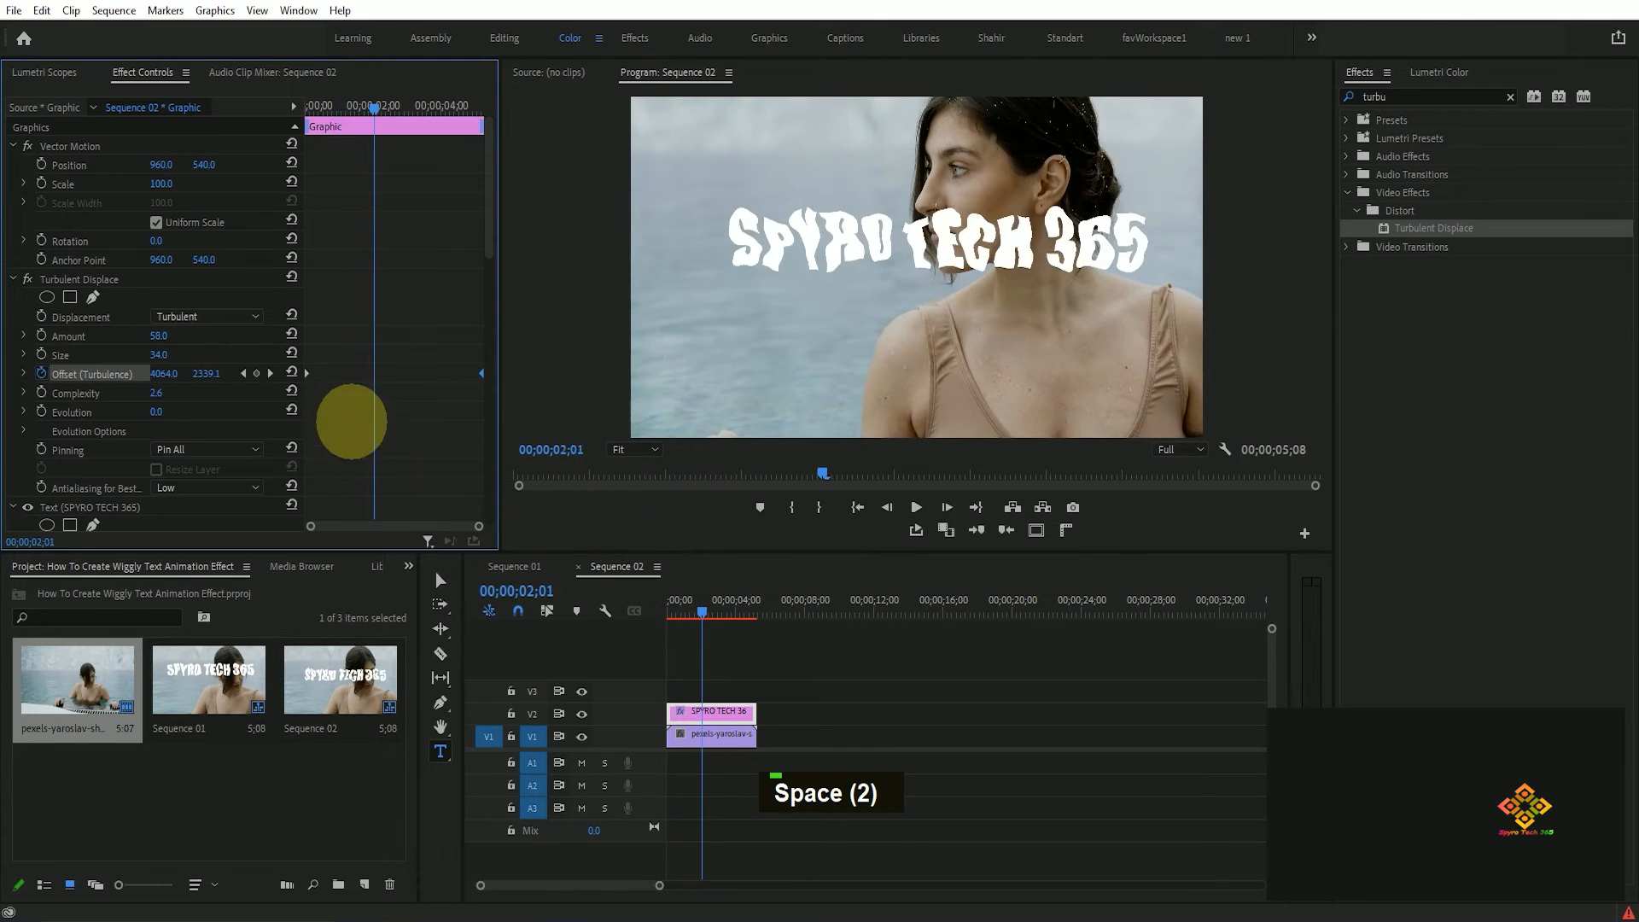
# Undo the last Turbulent Displace Amount change and preview the text animation from near the start
pyautogui.hotkey('ctrl', 'z')
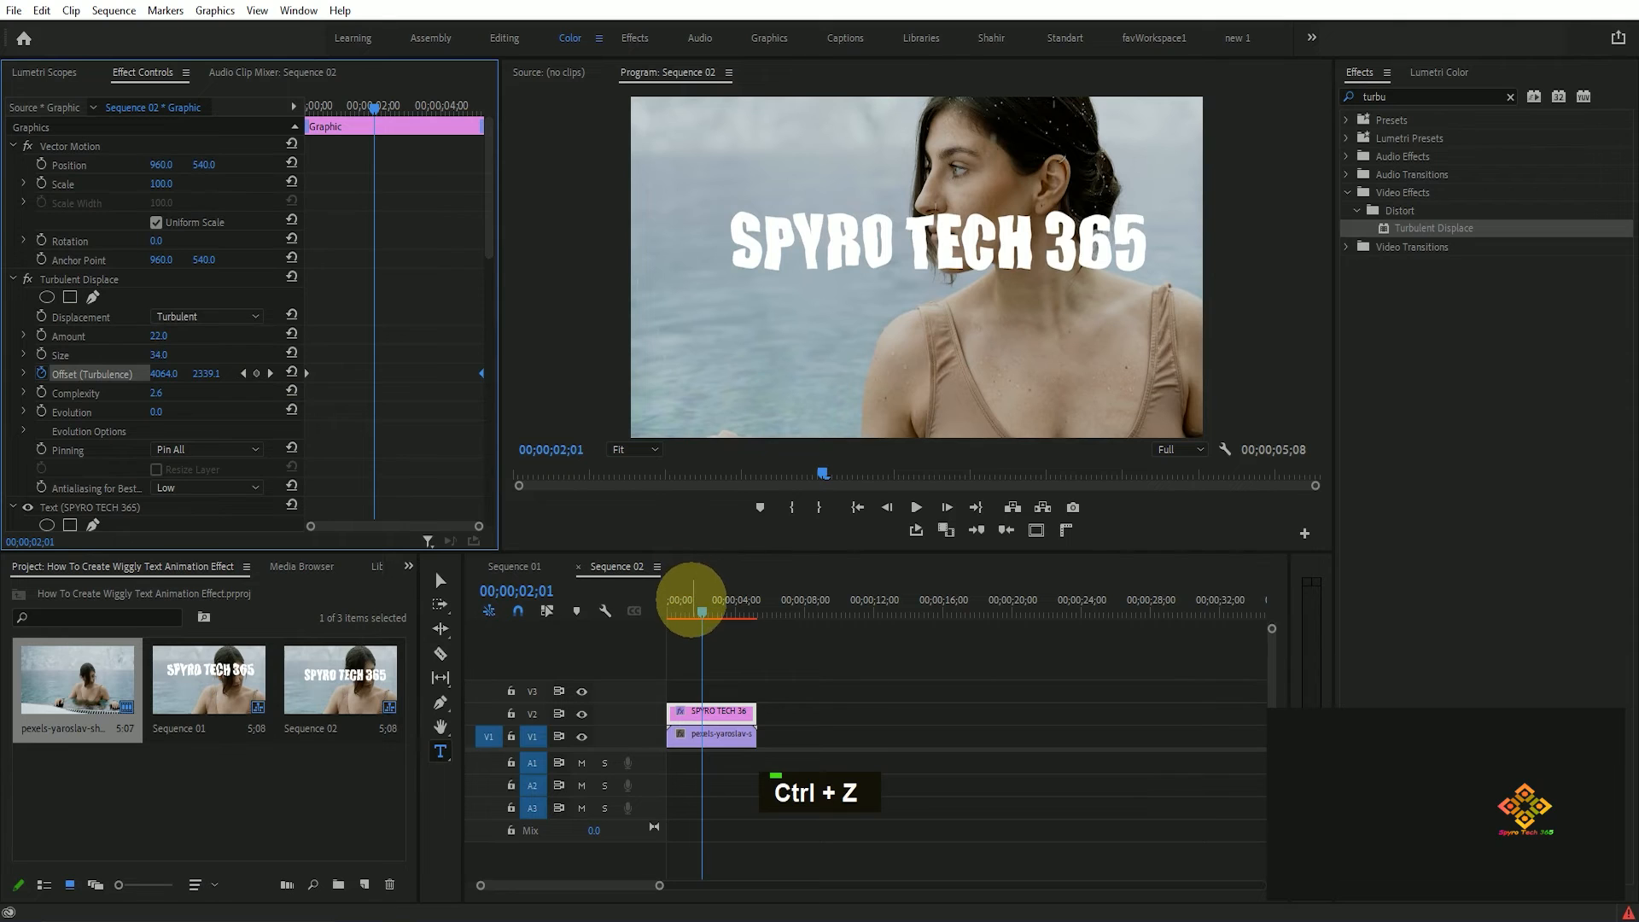
pyautogui.click(684, 608)
pyautogui.press('space')
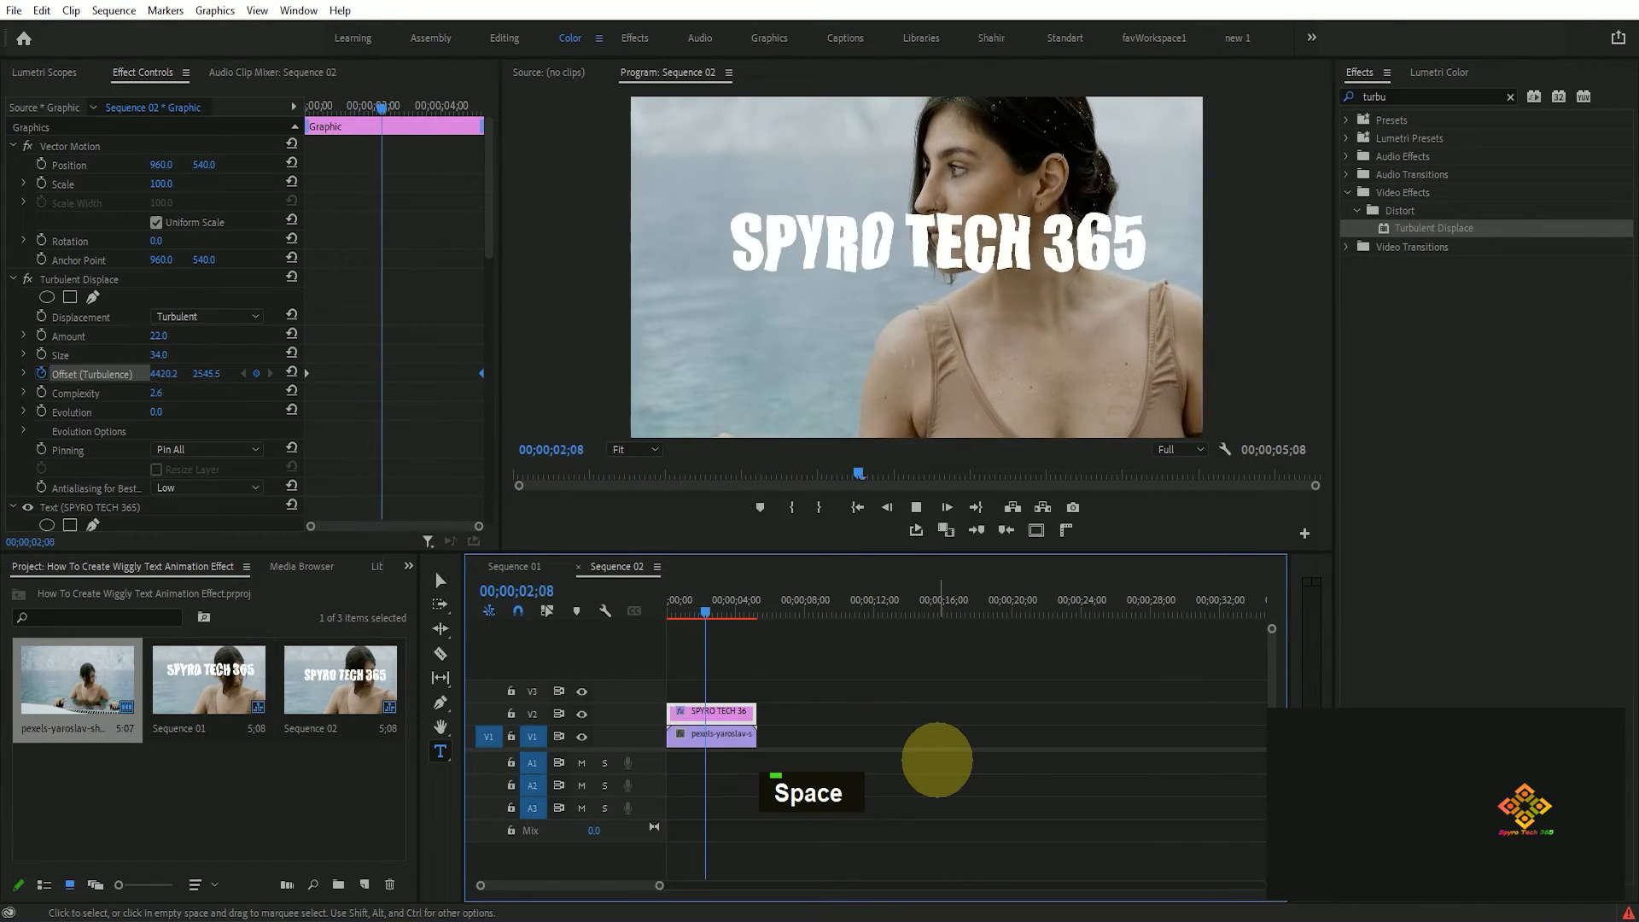
pyautogui.press('space')
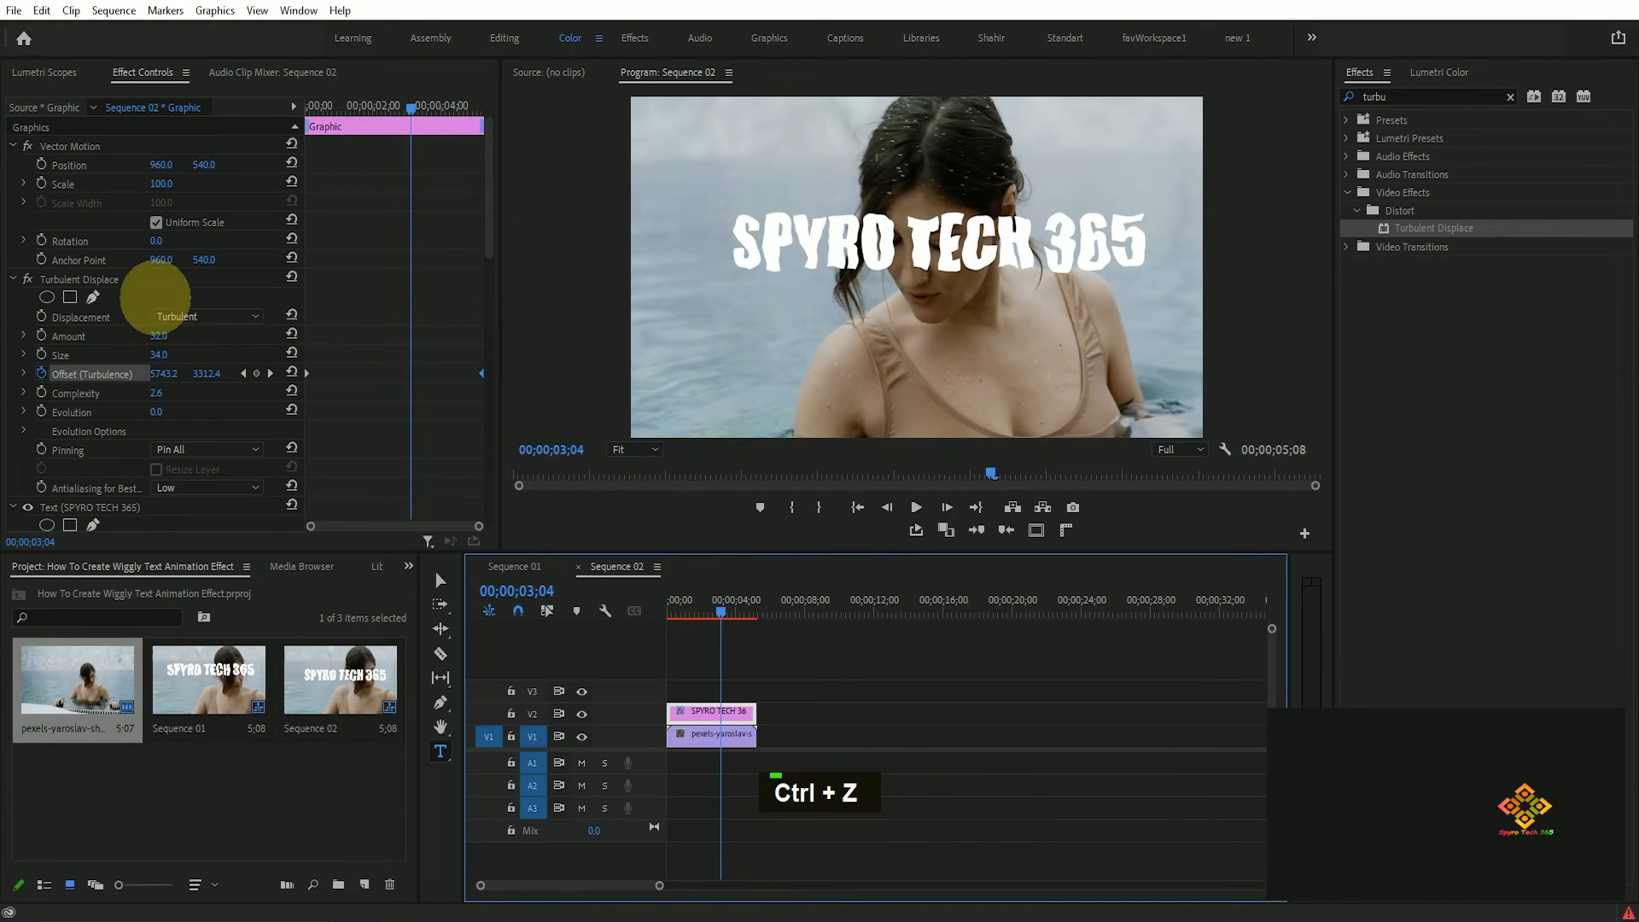
# Replay the title animation from the start, repeatedly pausing and resuming playback to examine the wiggle at different moments
pyautogui.moveTo(721, 605); pyautogui.dragTo(617, 599)
pyautogui.press('space')
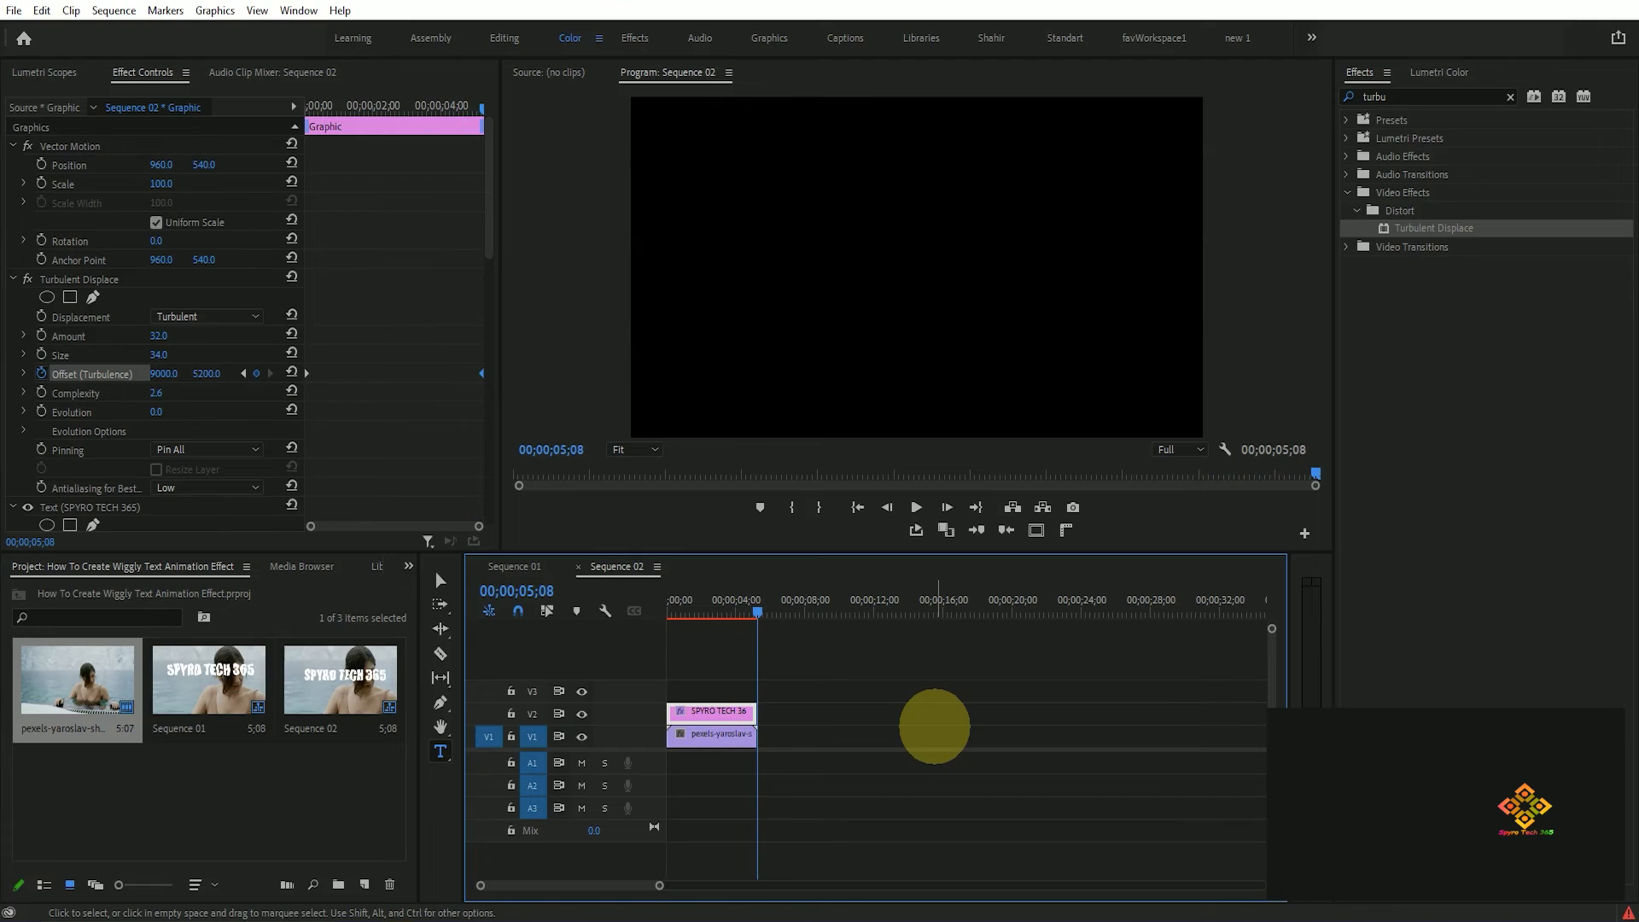
pyautogui.moveTo(756, 612); pyautogui.dragTo(606, 612)
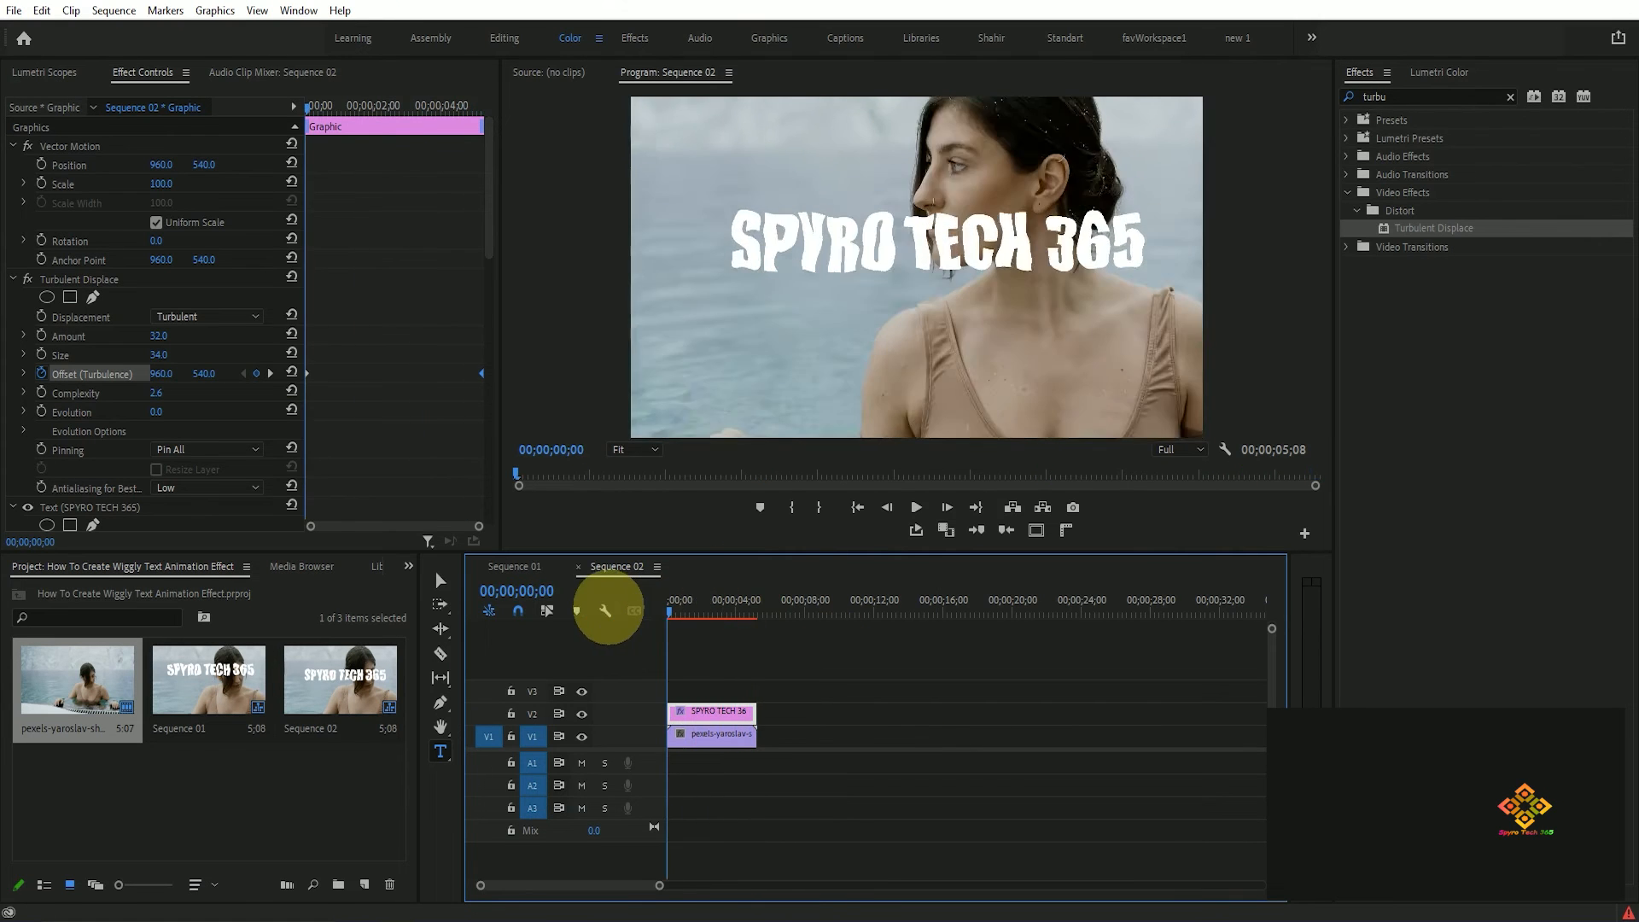
pyautogui.press('space')
pyautogui.press('space')
pyautogui.press('space')
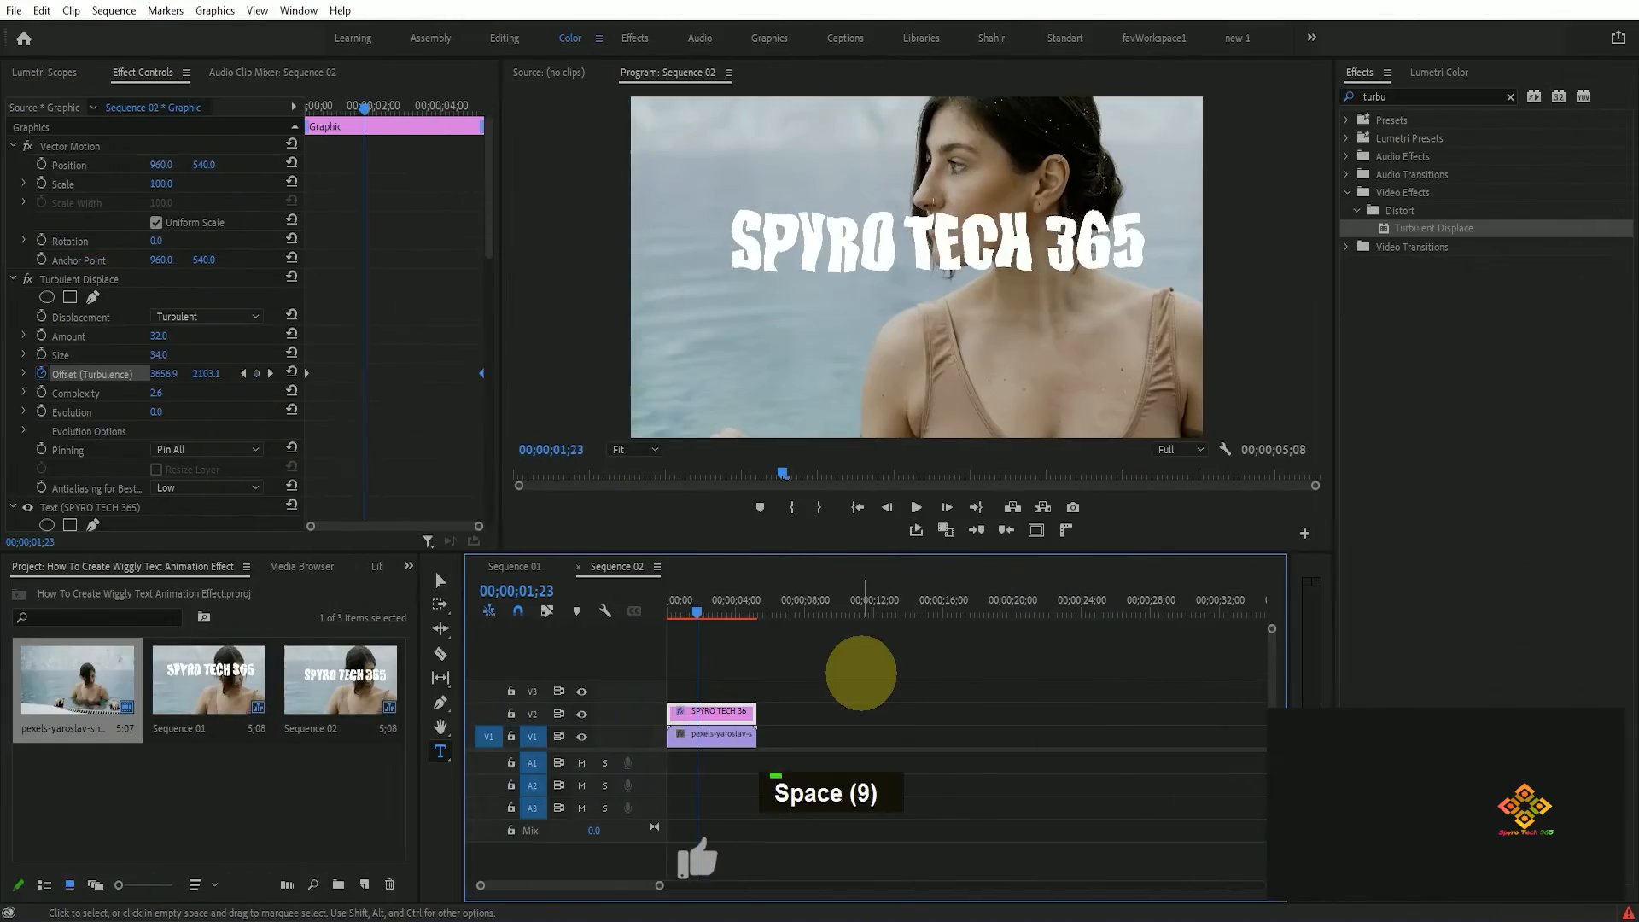
pyautogui.press('space')
pyautogui.press('space')
pyautogui.press('space')
pyautogui.press('space')
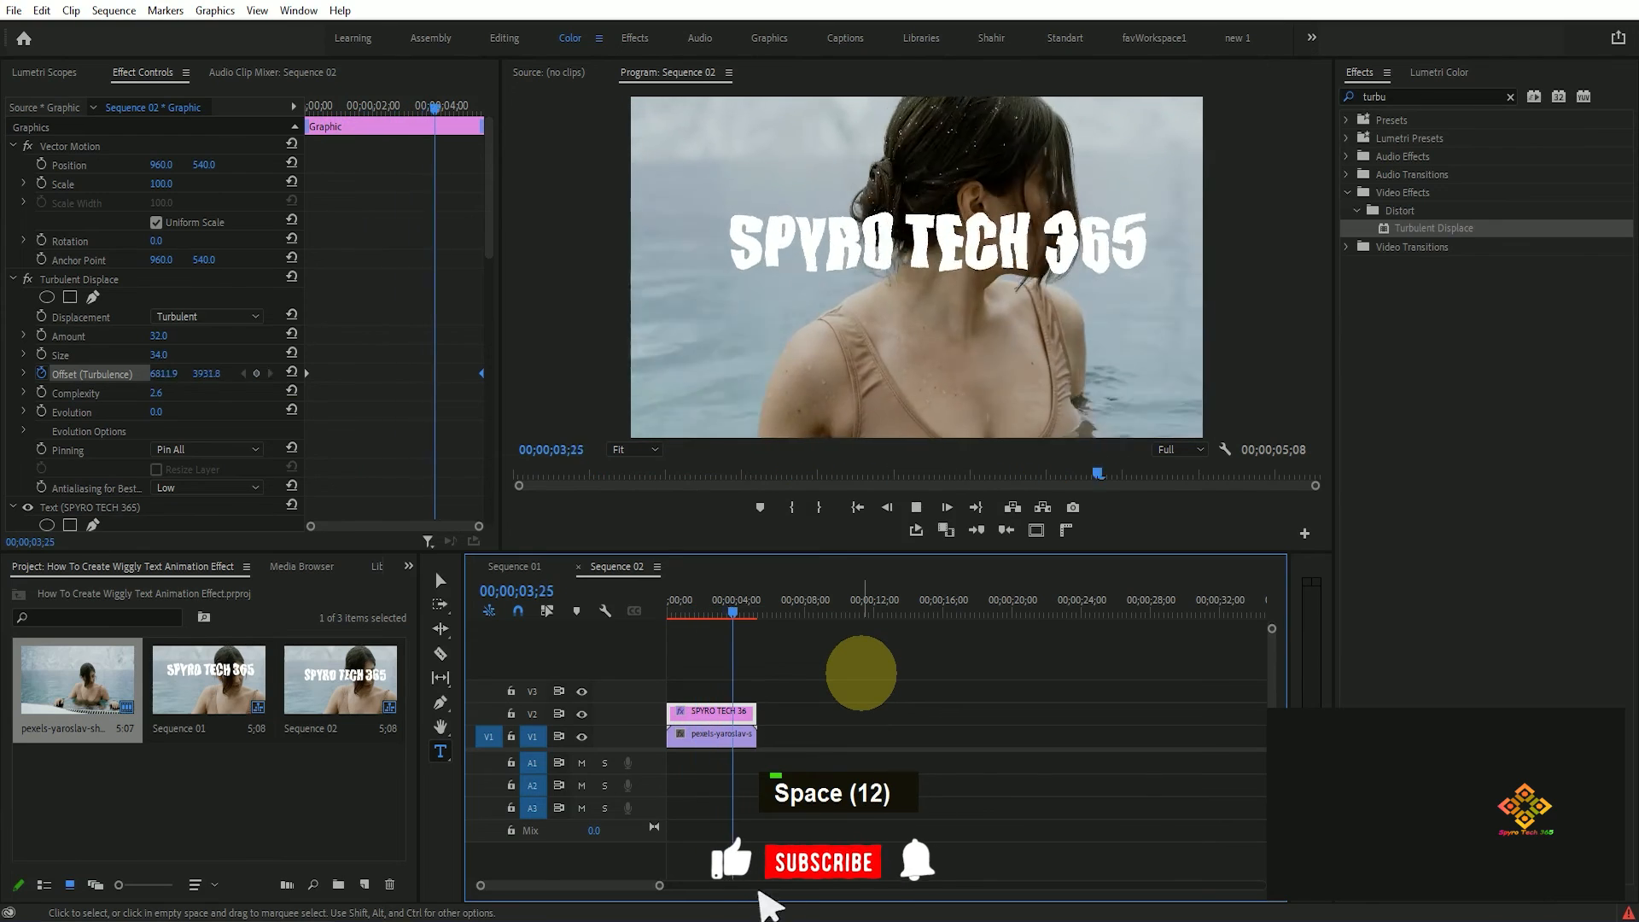
pyautogui.press('space')
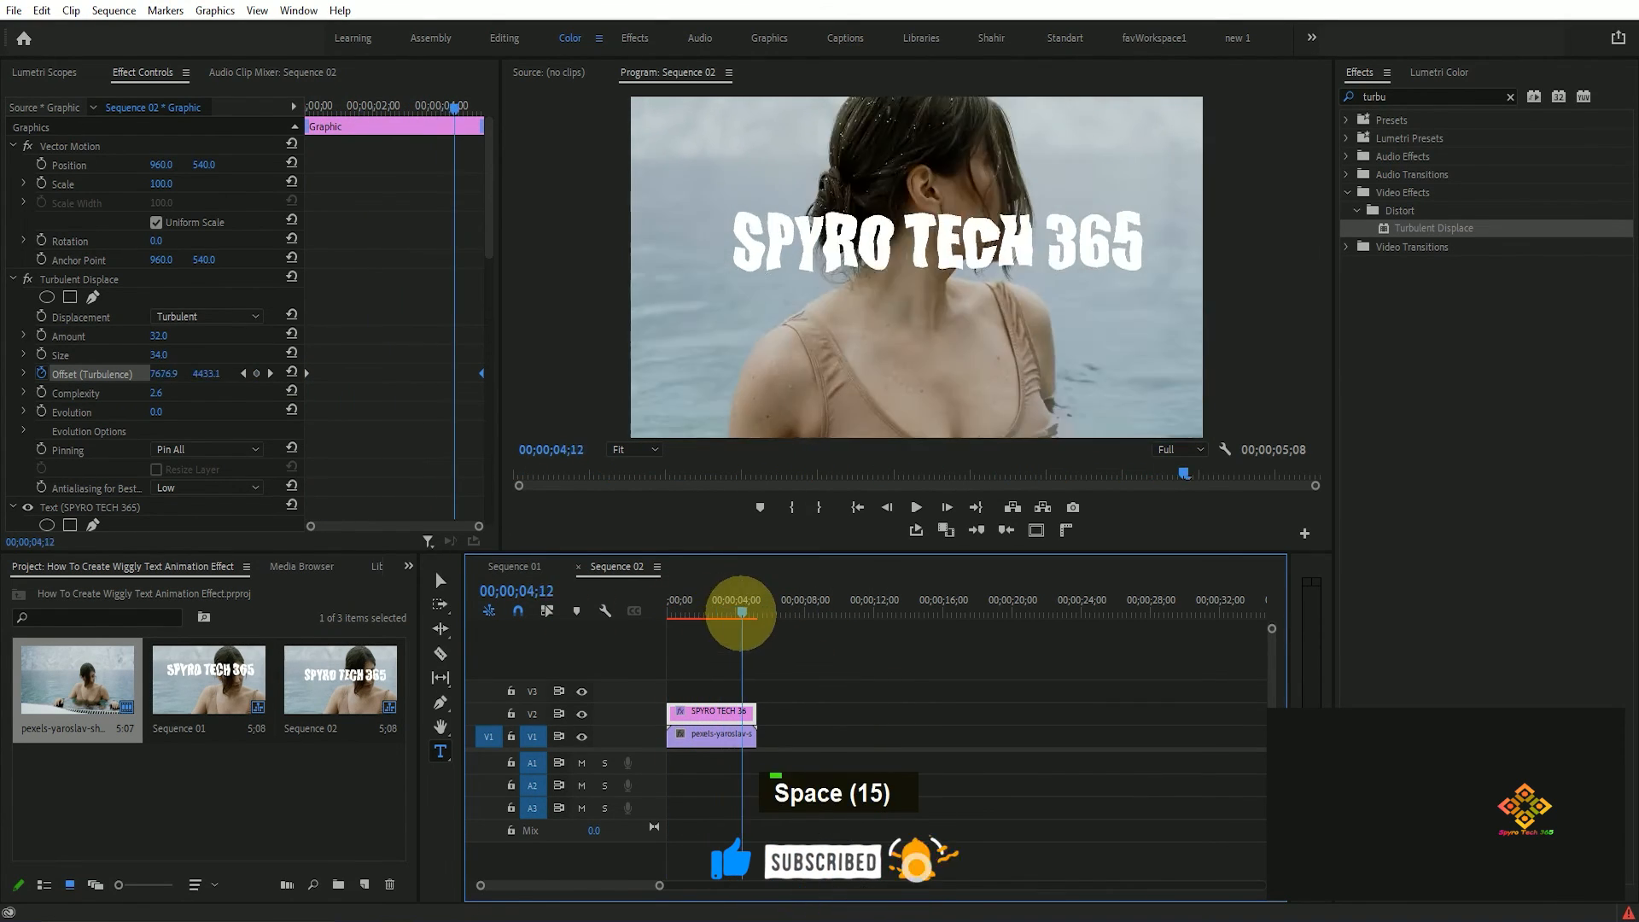
pyautogui.press('space')
pyautogui.press('space')
pyautogui.press('space')
pyautogui.press('space')
pyautogui.press('space')
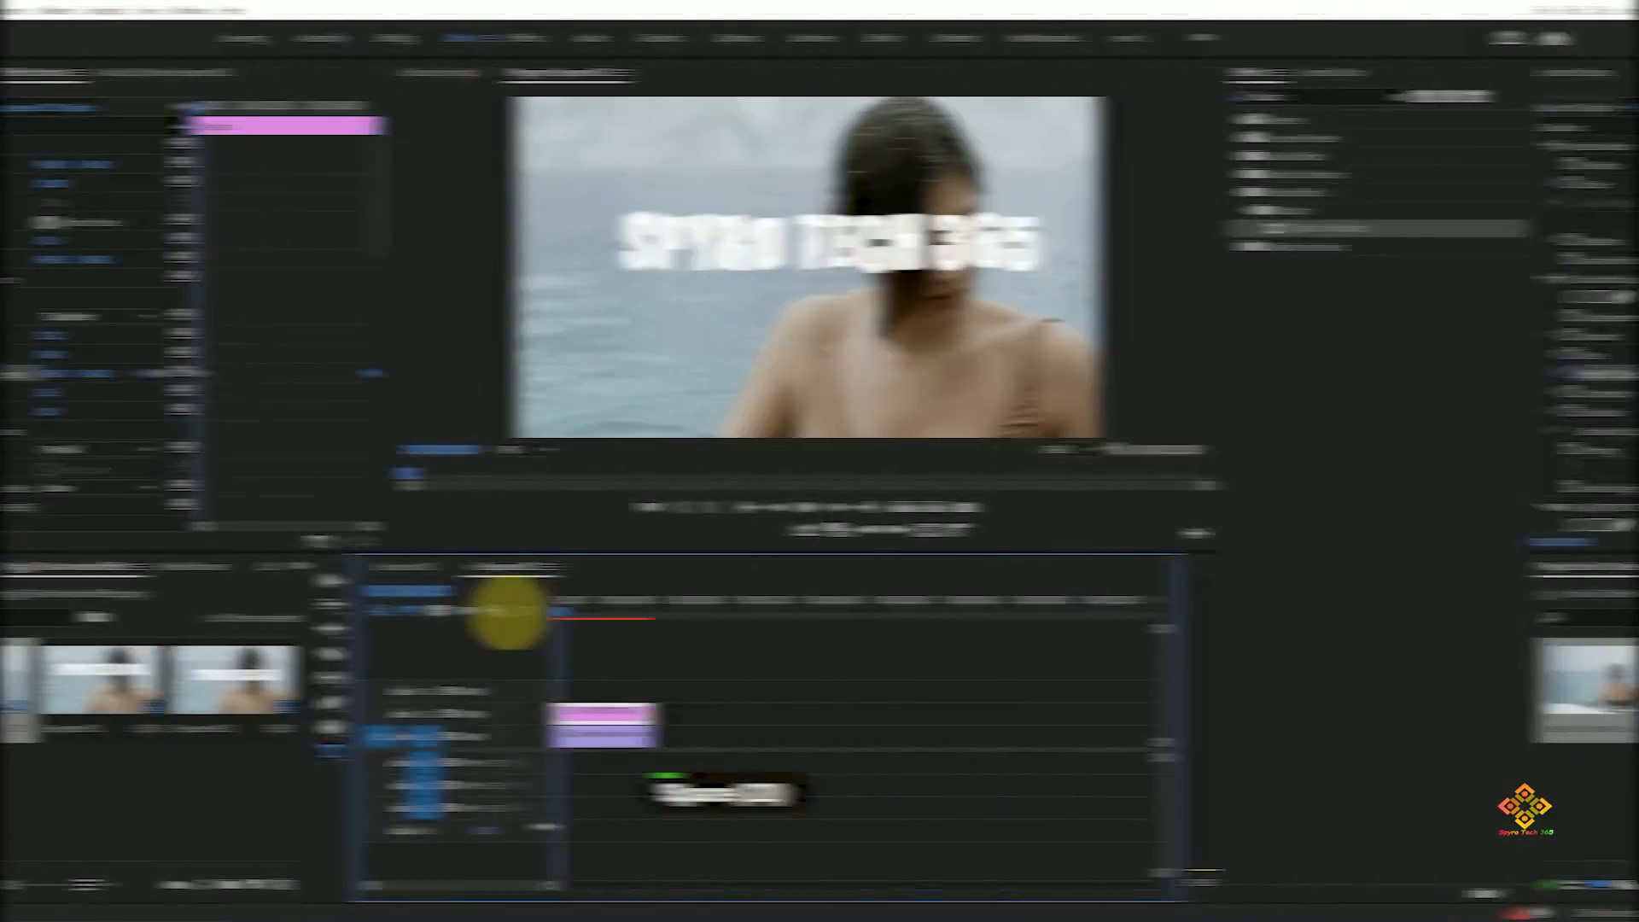
# Show the sequence preview full screen and play the wiggly title animation
pyautogui.hotkey('ctrl', '`')
pyautogui.press('space')
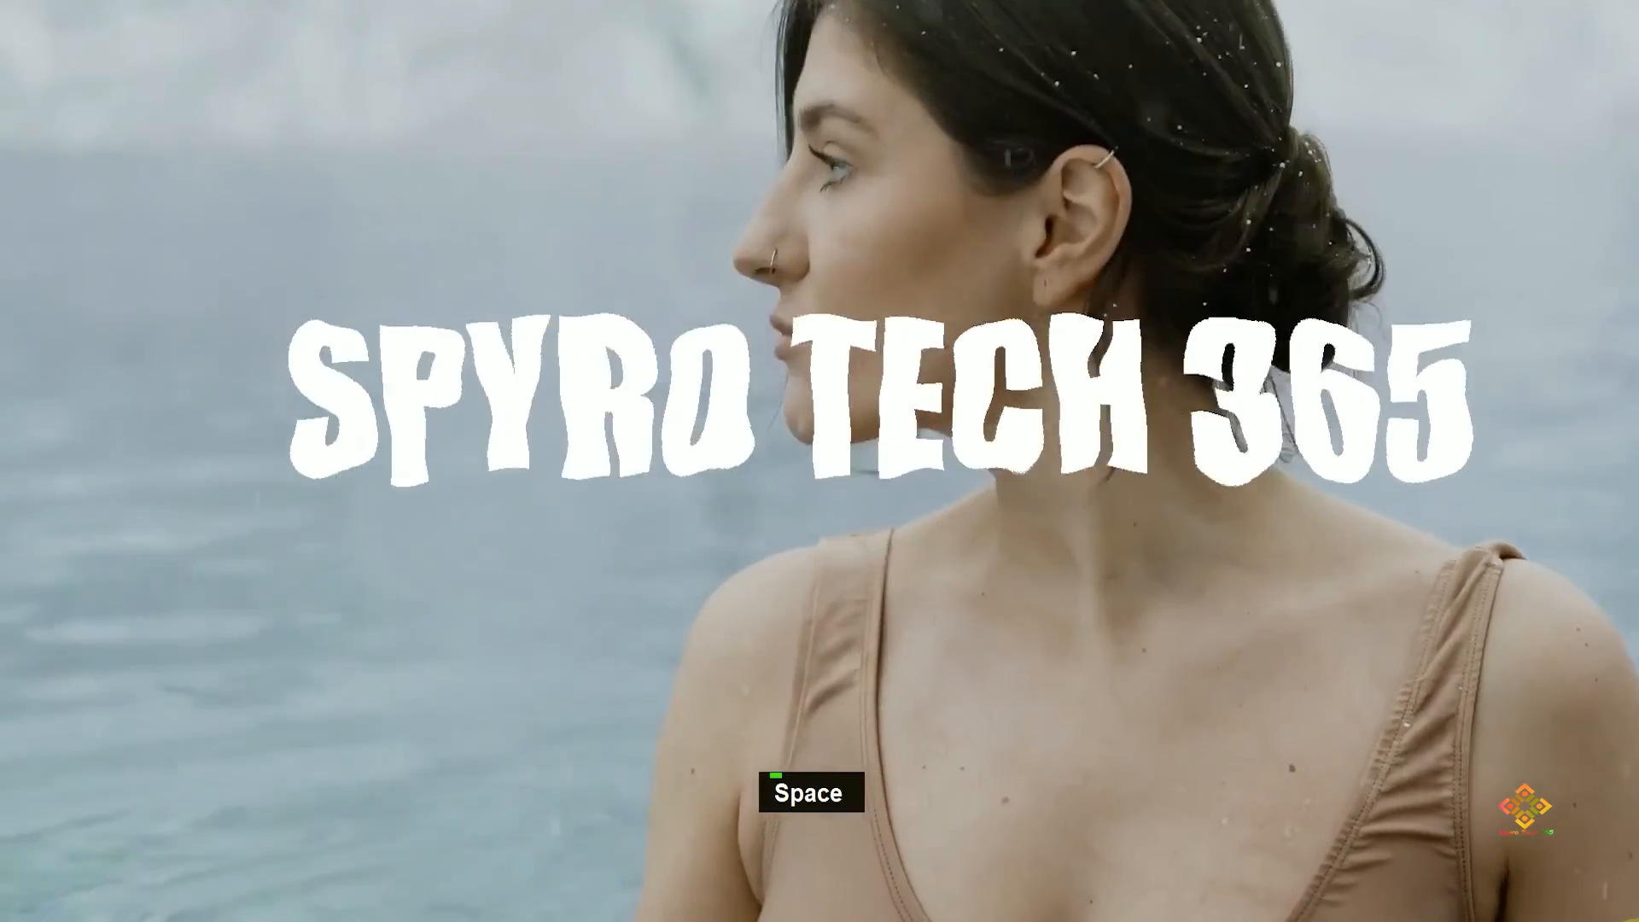